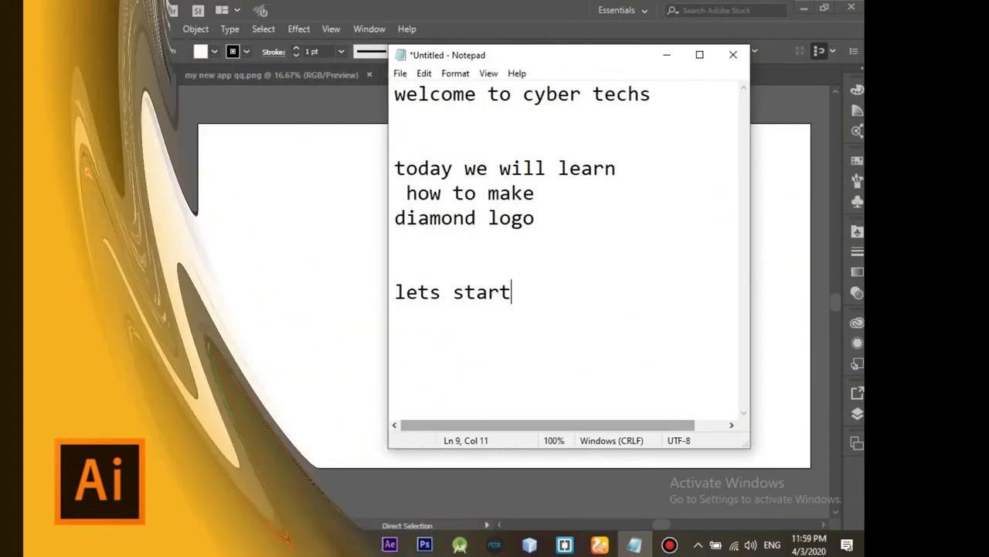
Join 'diamond logo' onto the 'how to make' line in the Notepad intro note.
left_click_drag(663, 93, 394, 93)
left_click_drag(617, 168, 394, 168)
left_click_drag(535, 192, 395, 193)
left_click_drag(534, 218, 394, 217)
left_click_drag(512, 292, 395, 291)
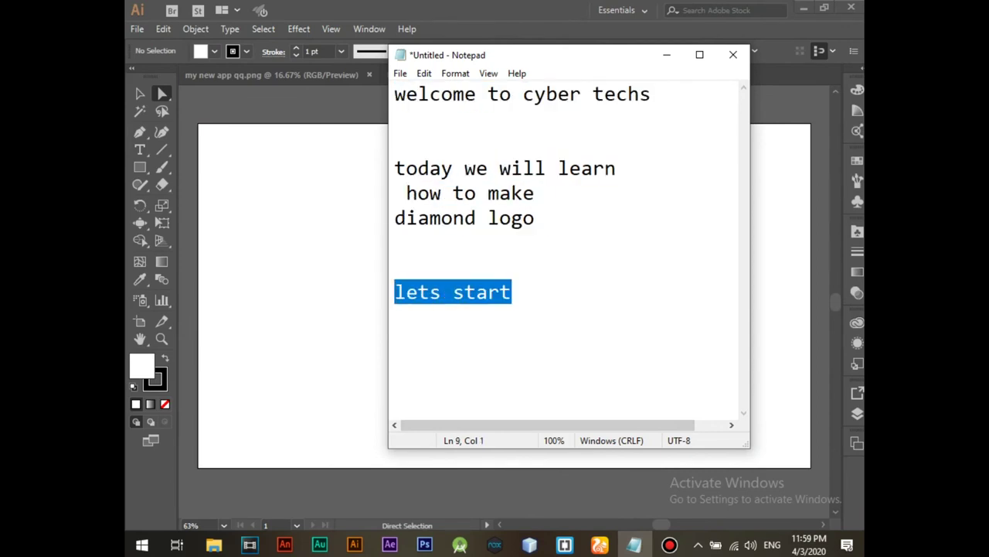
left_click(394, 217)
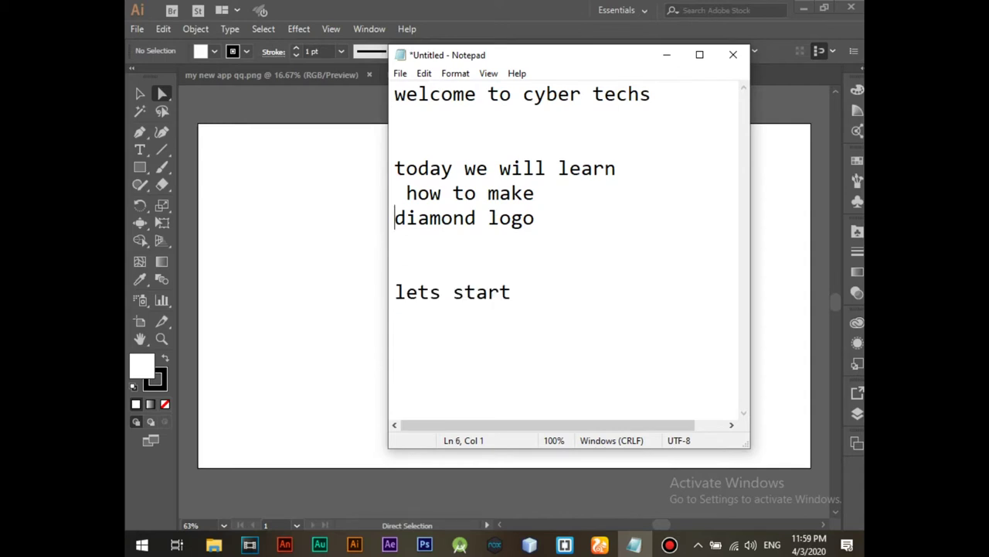
key("BackSpace")
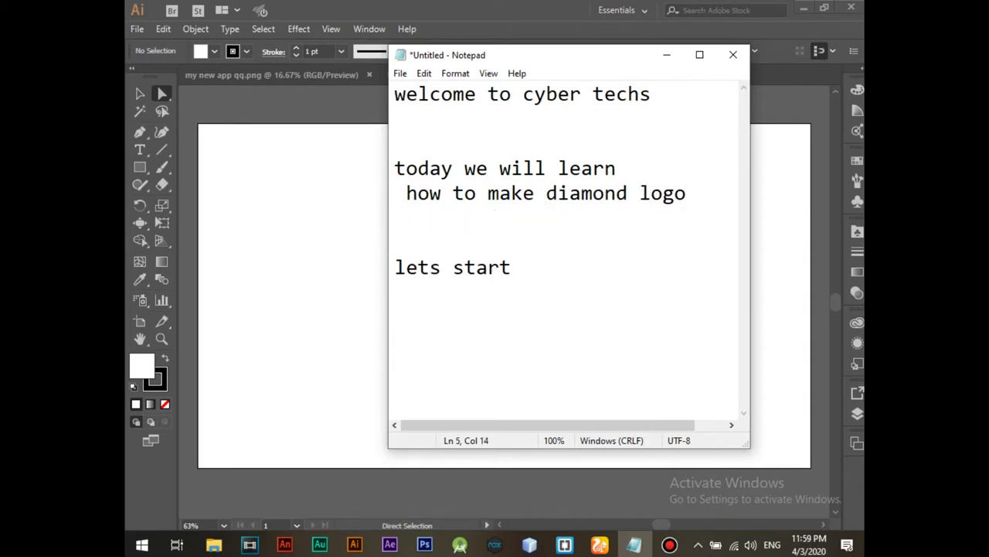
Back in Illustrator, draw a small square on the artboard with the Rectangle tool.
key("alt+Tab")
key("m")
mouse_move(411, 193)
left_mouse_down()
mouse_move(433, 201)
mouse_move(473, 251)
left_mouse_up()
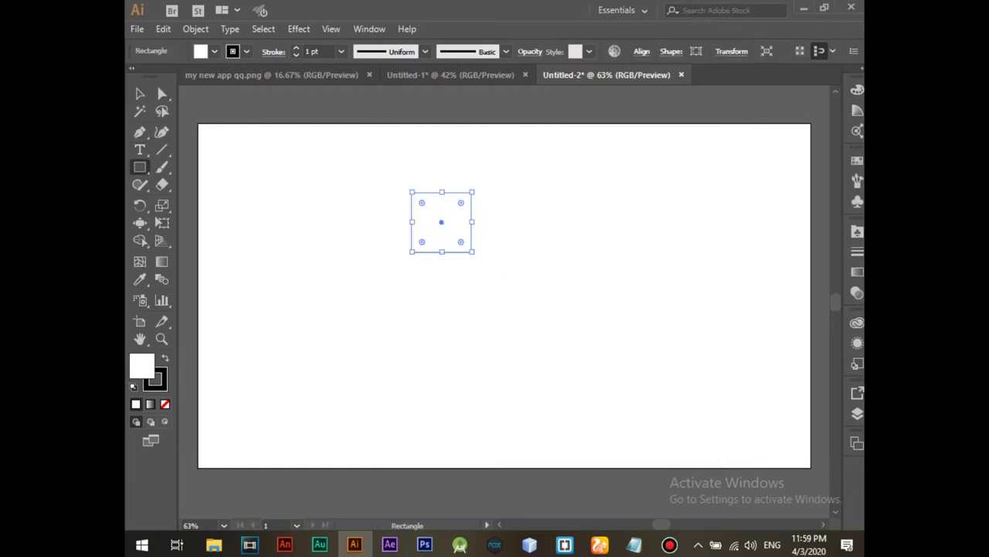
Reshape the square into a triangle by moving its top-left anchor to the top centre.
key("a")
mouse_move(348, 139)
left_mouse_down()
mouse_move(421, 204)
mouse_move(439, 192)
left_mouse_up()
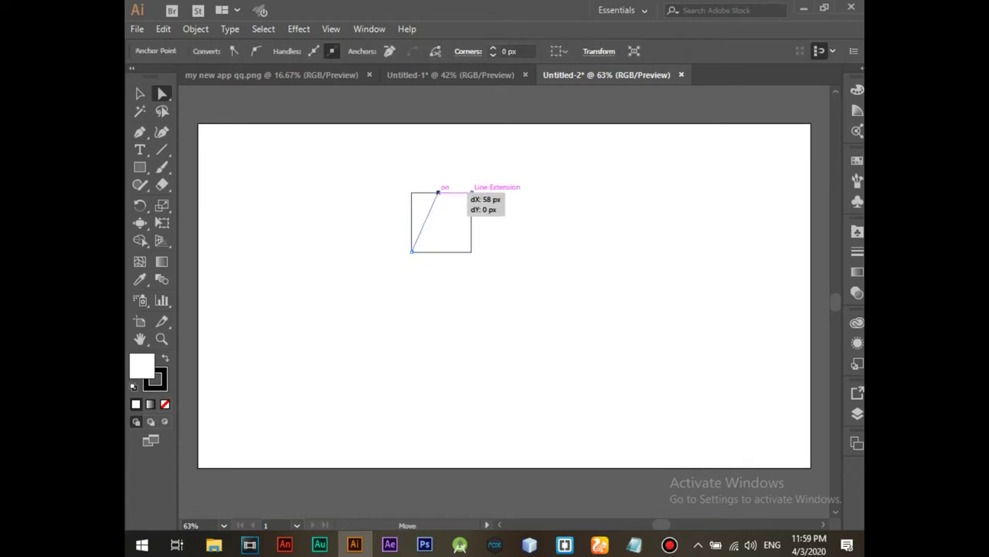
left_click_drag(438, 192, 441, 191)
mouse_move(371, 166)
left_mouse_down()
mouse_move(445, 263)
mouse_move(504, 295)
left_mouse_up()
Paste copies of the triangle and place one beside the original.
key("v")
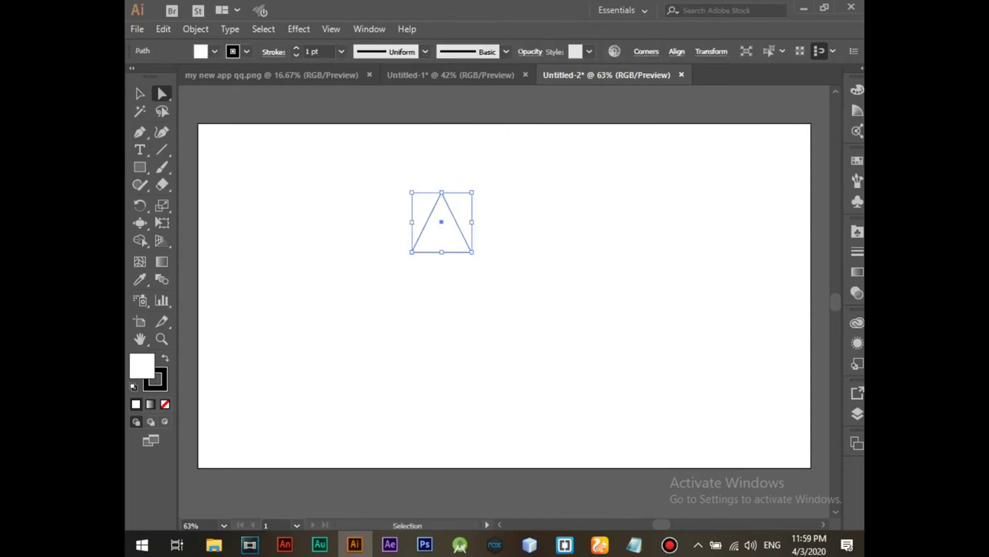
key("ctrl+v")
left_click_drag(503, 306, 501, 222)
key("ctrl+v")
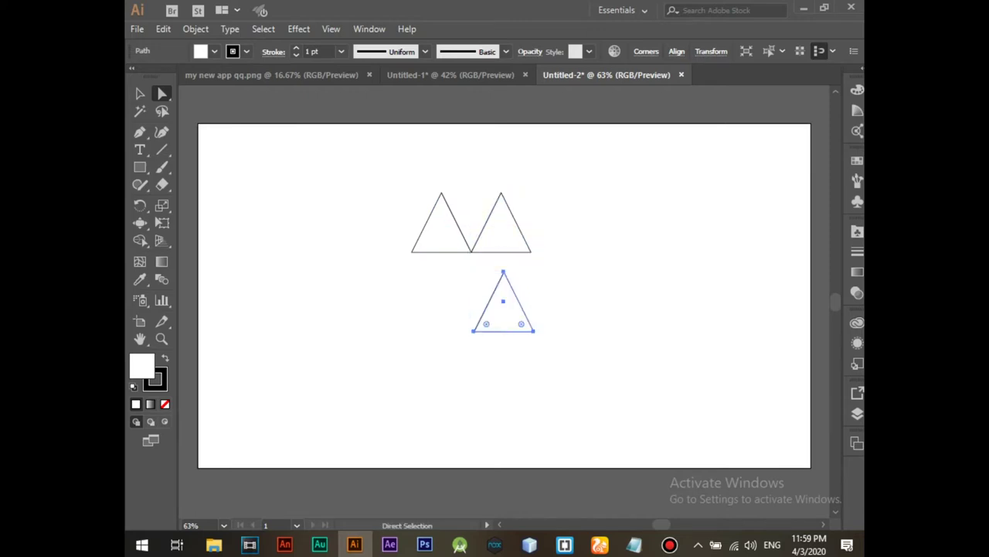
Place the third triangle right of the second to complete a row of three.
left_click_drag(503, 306, 563, 221)
left_click_drag(470, 337, 626, 252)
left_click_drag(507, 306, 563, 231)
key("ctrl")
key("ctrl+v")
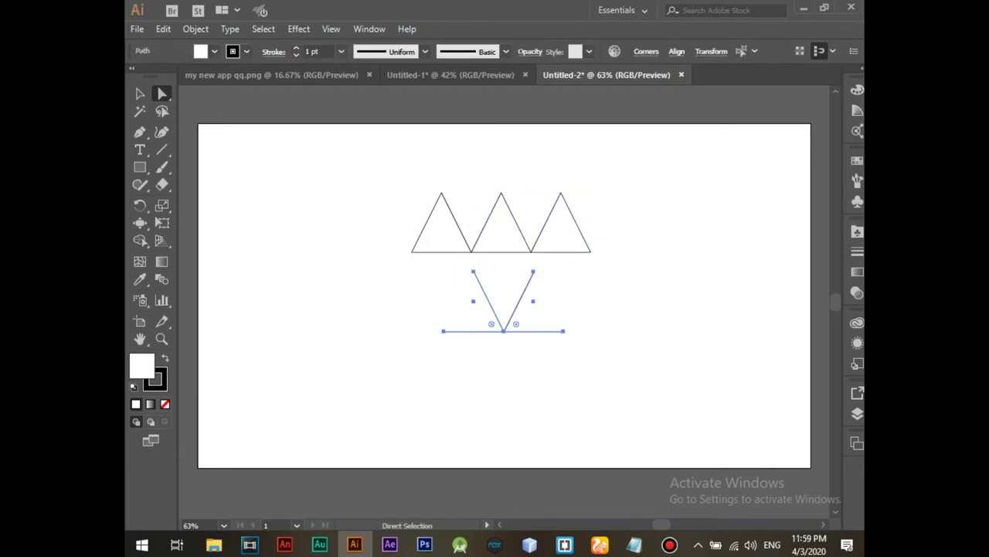
key("ctrl+z")
Copy the two right triangles and stack the copy on top of the row.
key("ctrl")
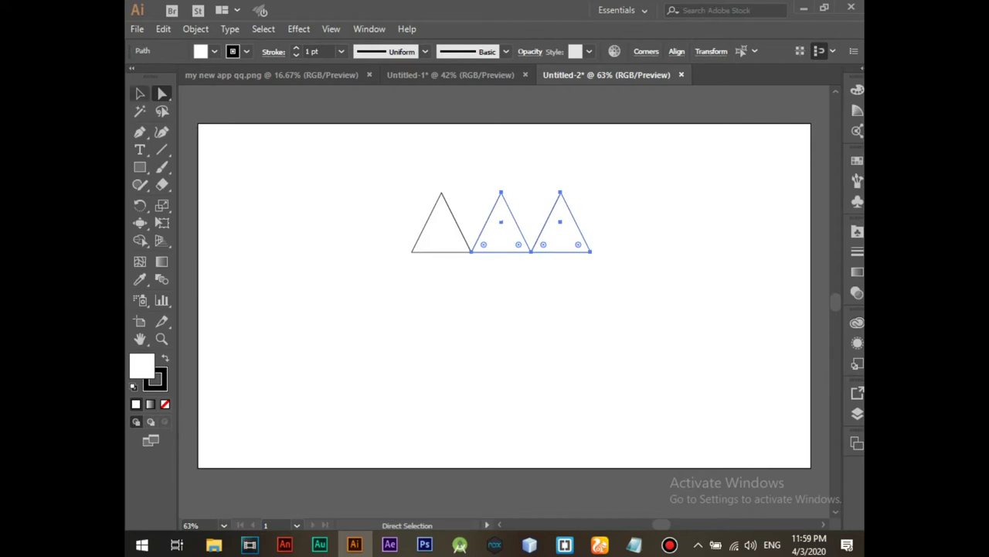
left_click_drag(637, 182, 409, 293)
left_click(569, 151)
left_click_drag(568, 150, 495, 259)
right_click(567, 229)
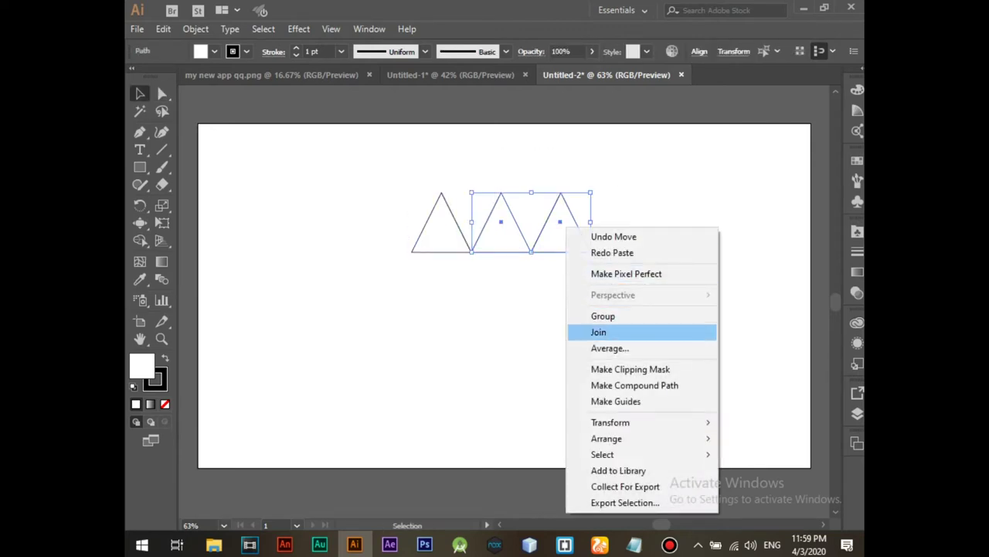
key("Escape")
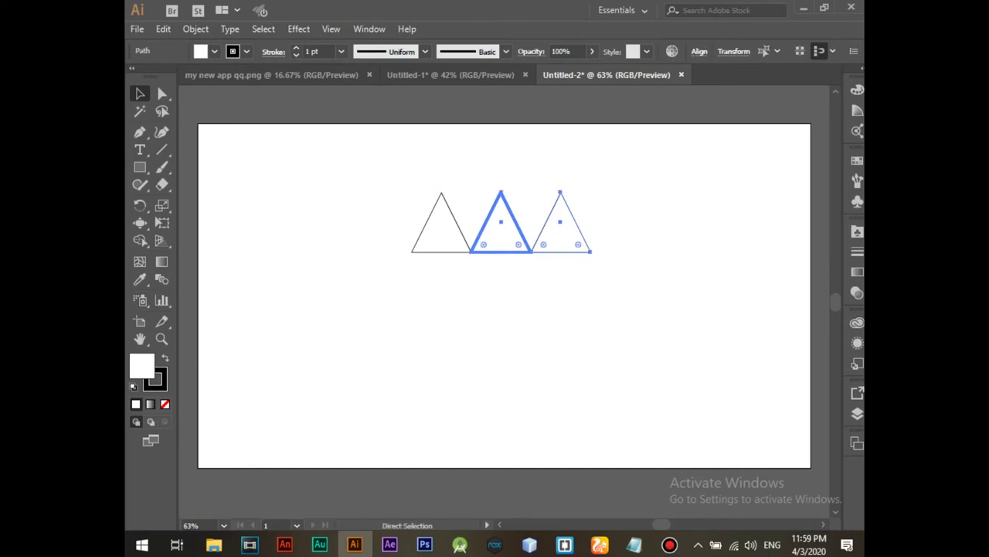
key("ctrl+c")
key("ctrl+v")
mouse_move(550, 330)
left_mouse_down()
mouse_move(539, 235)
mouse_move(559, 193)
left_mouse_up()
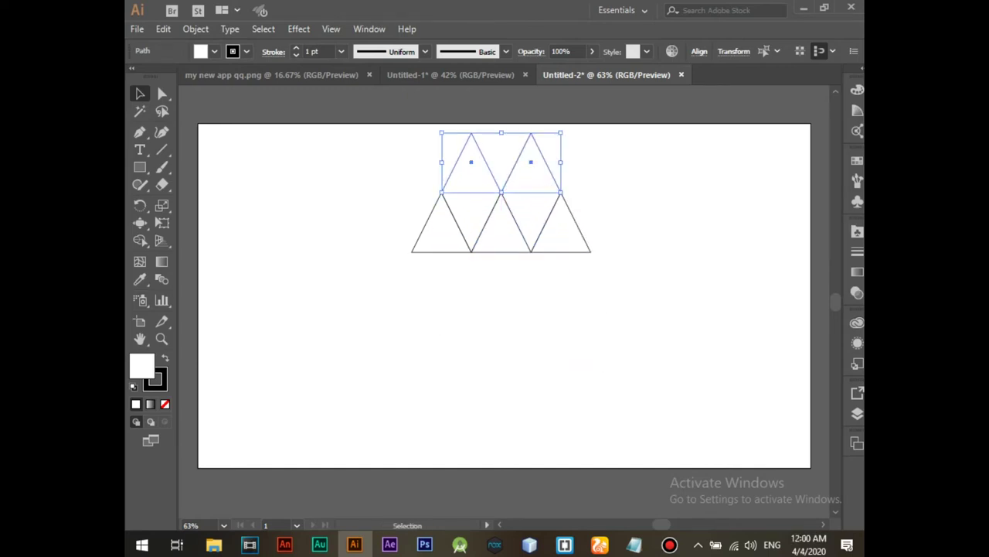
Reflect the top pair horizontally and nudge it down into the gaps of the row.
left_click(196, 29)
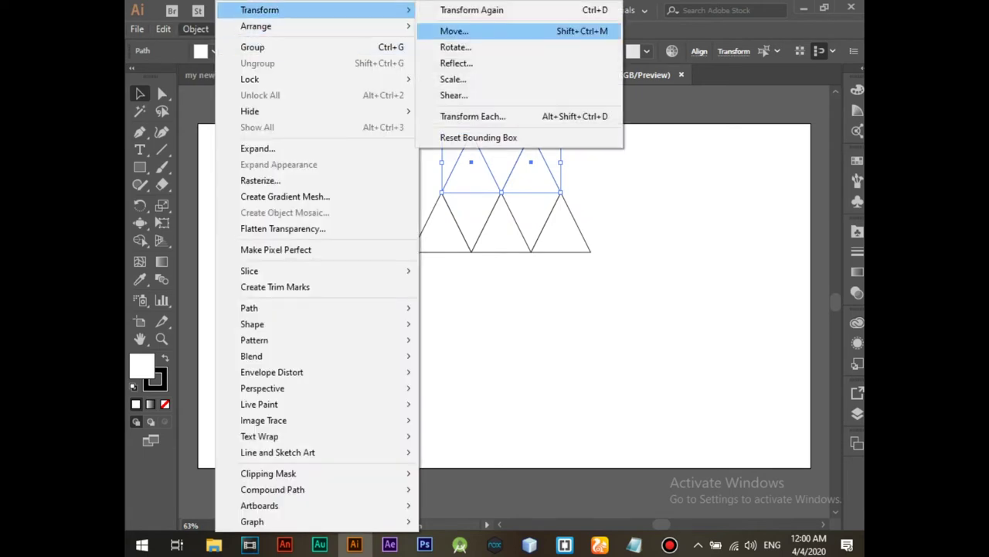
left_click(445, 62)
left_click(446, 212)
left_click(545, 382)
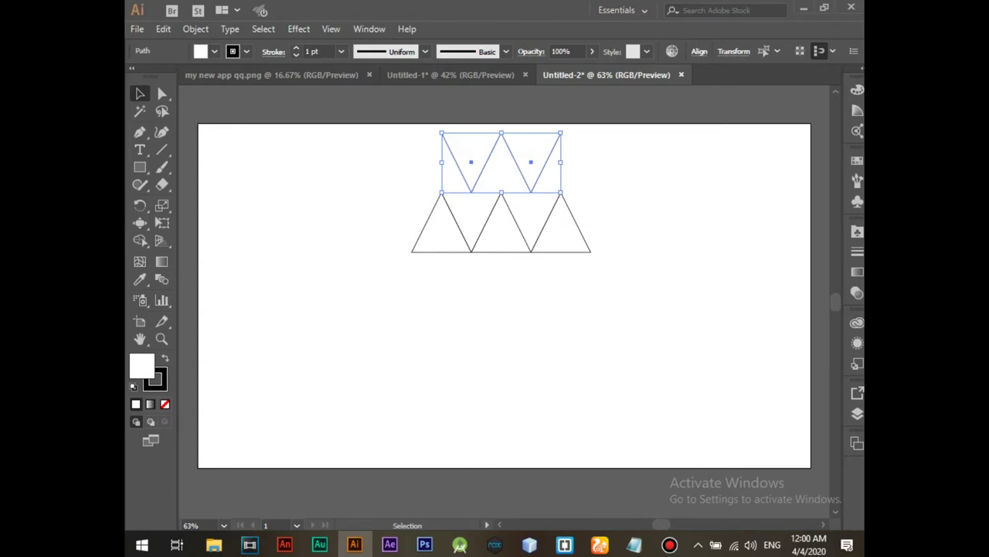
left_click_drag(531, 163, 531, 178)
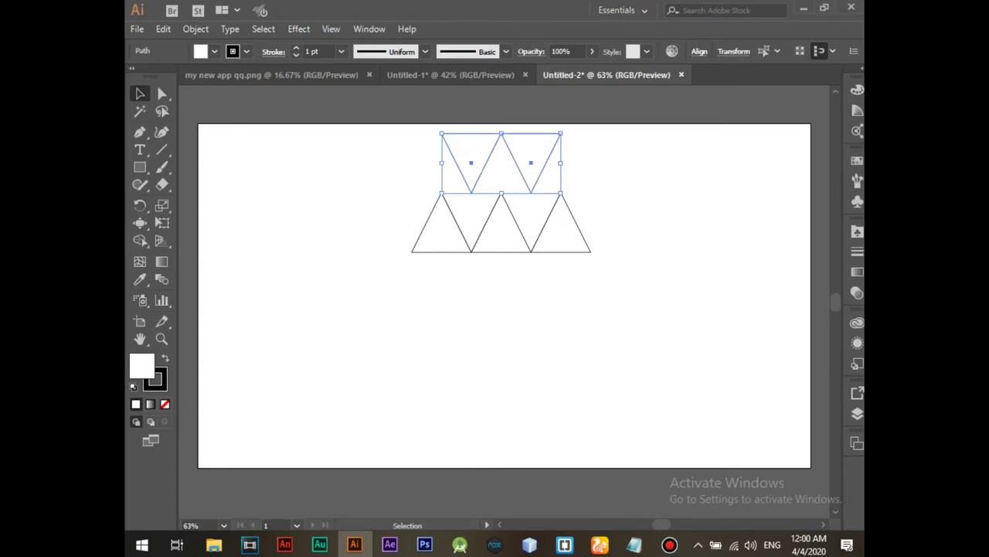
key("Down")
key("Down")
key("Down")
key("Down")
key("Down")
key("Down")
key("Down")
key("Down")
key("Down")
key("Down")
key("Down")
key("Down")
key("Down")
key("Down")
key("Down")
key("Down")
key("Down")
key("Down")
key("Down")
key("Down")
key("Down")
key("Down")
key("Down")
key("Down")
key("Down")
key("Down")
key("Down")
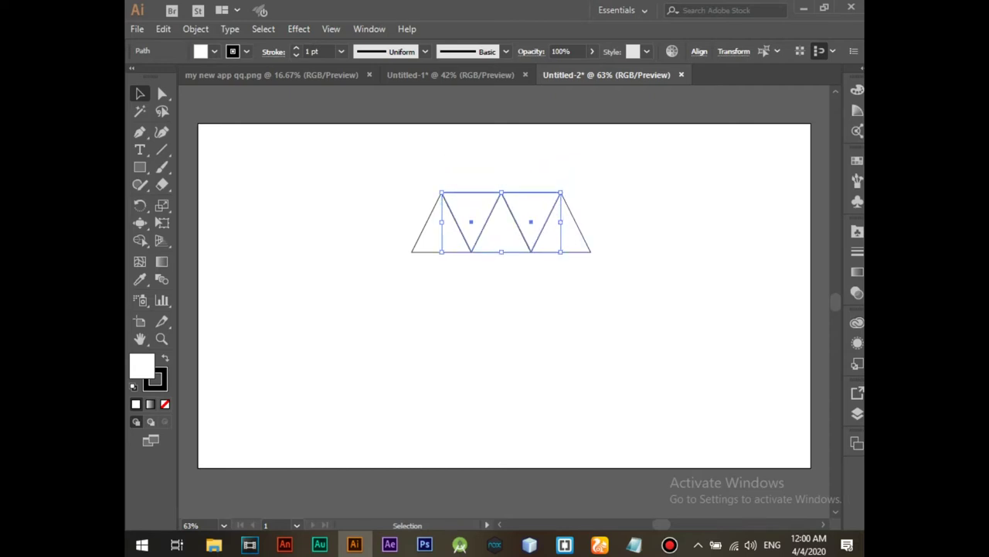
Select the three upright triangles and paste a copy of them.
left_click(576, 224)
left_click(486, 224, "shift")
key("a")
key("ctrl+a")
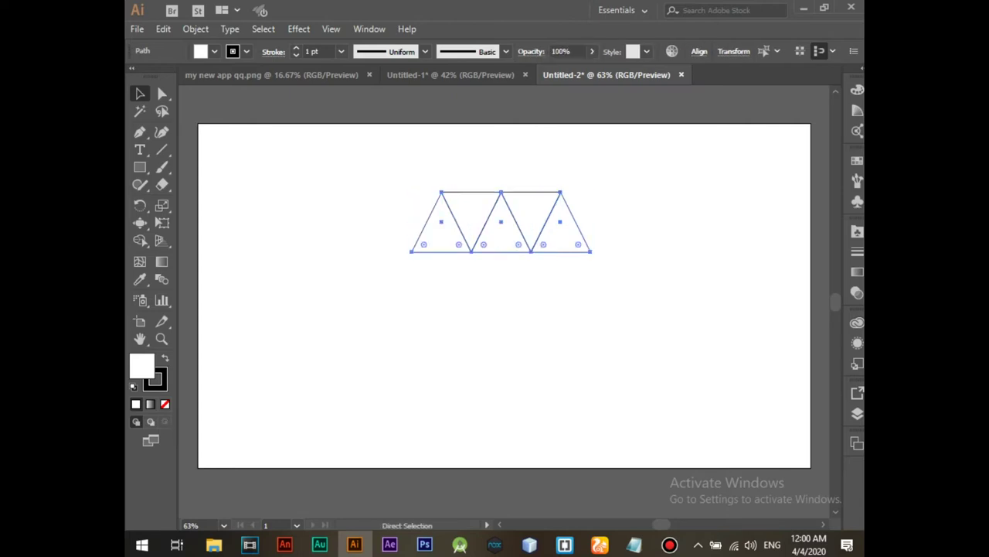
key("v")
key("ctrl+c")
key("ctrl+v")
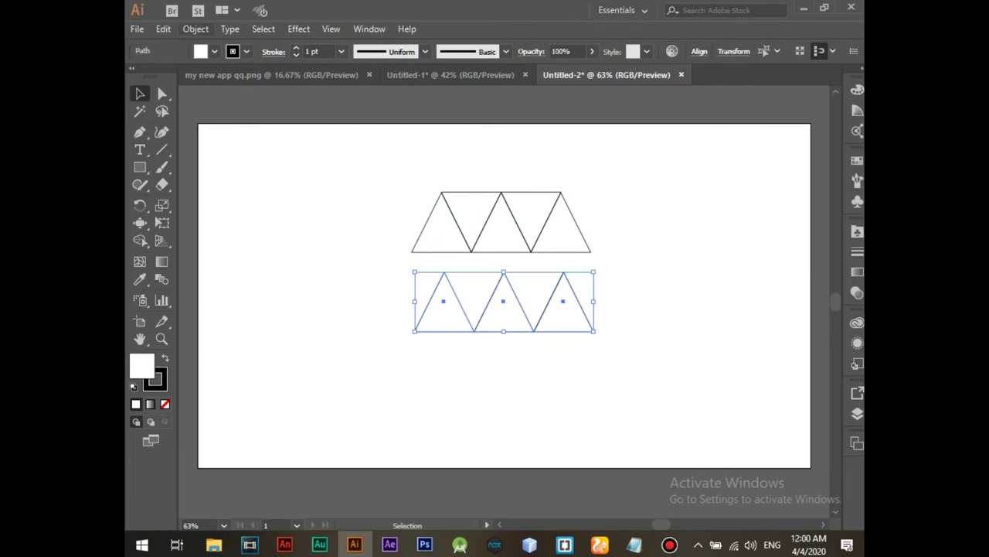
Reflect the copied three-triangle row horizontally and nudge it up and left against the strip's base.
left_click(195, 29)
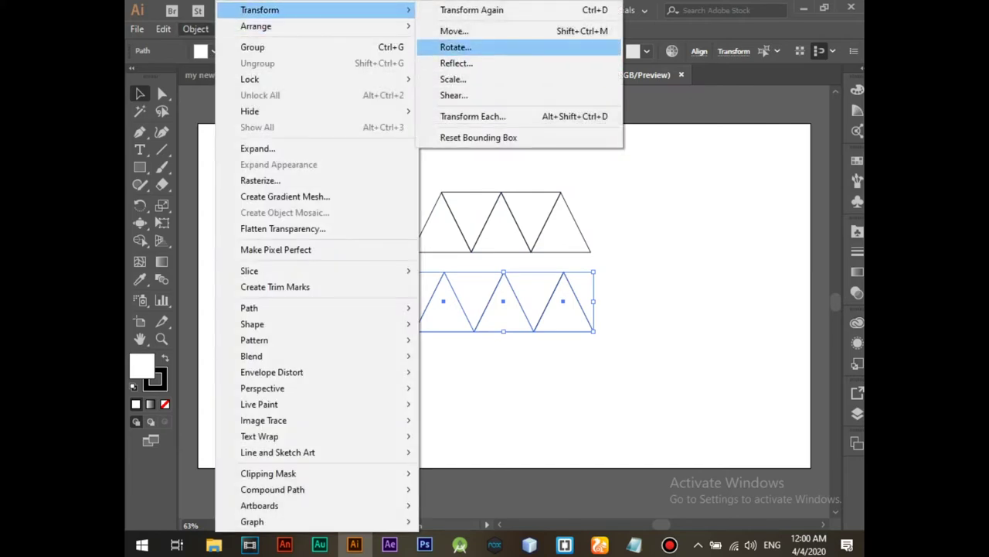
left_click(456, 62)
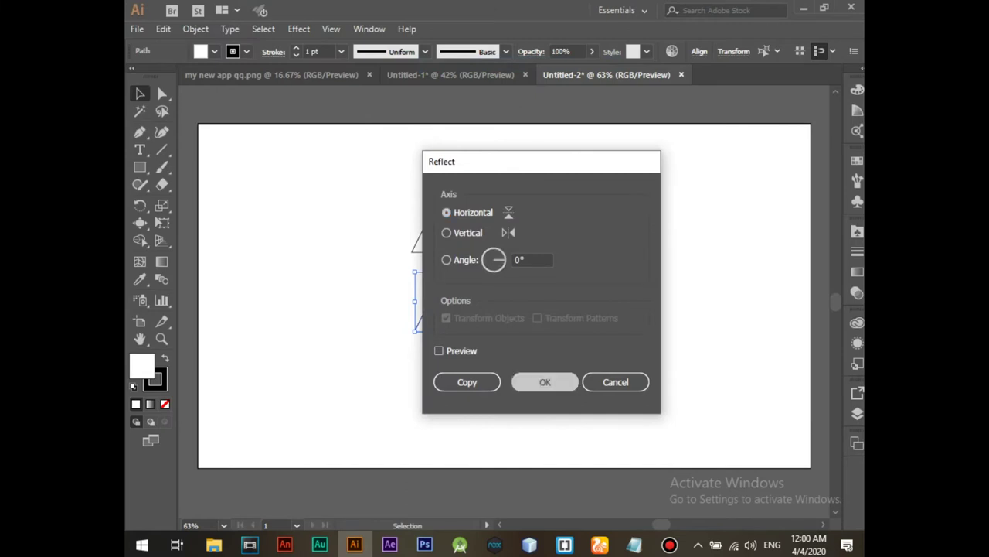
key("Return")
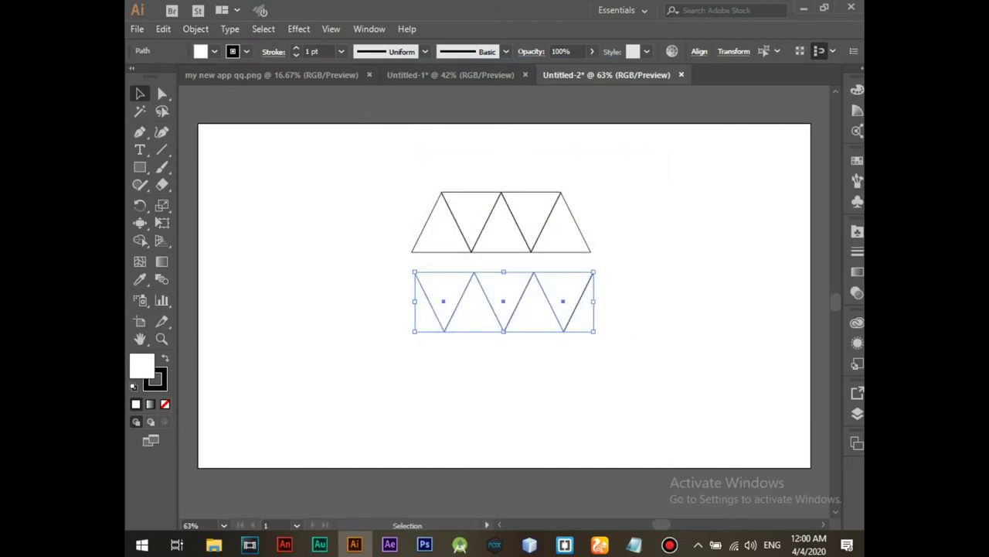
key("Up")
key("Up")
key("Up")
key("Up")
key("Up")
key("Up")
key("Up")
key("Up")
key("Up")
key("Up")
key("Up")
key("Up")
key("Left")
key("Left")
key("Left")
key("Left")
key("Left")
key("Left")
key("Up")
key("Left")
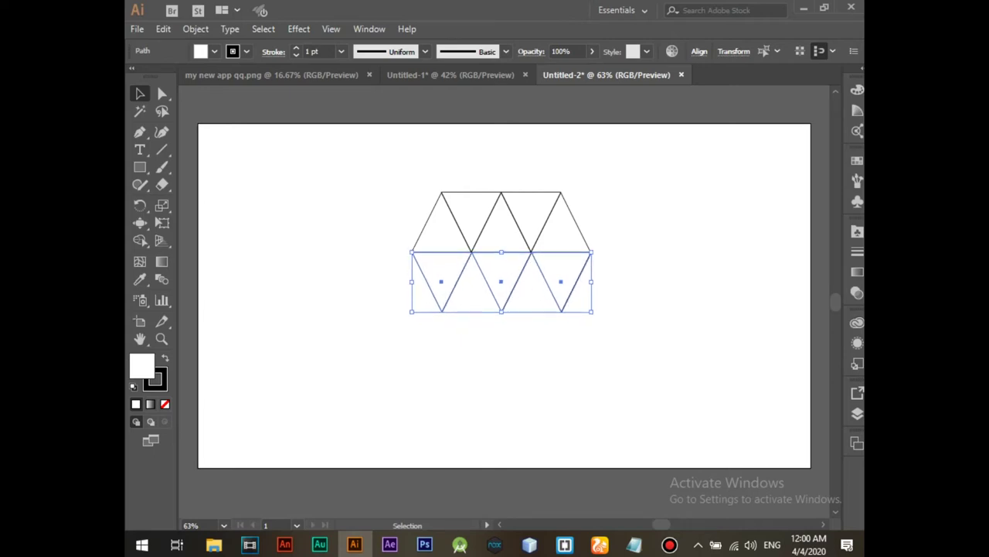
key("ctrl+shift+a")
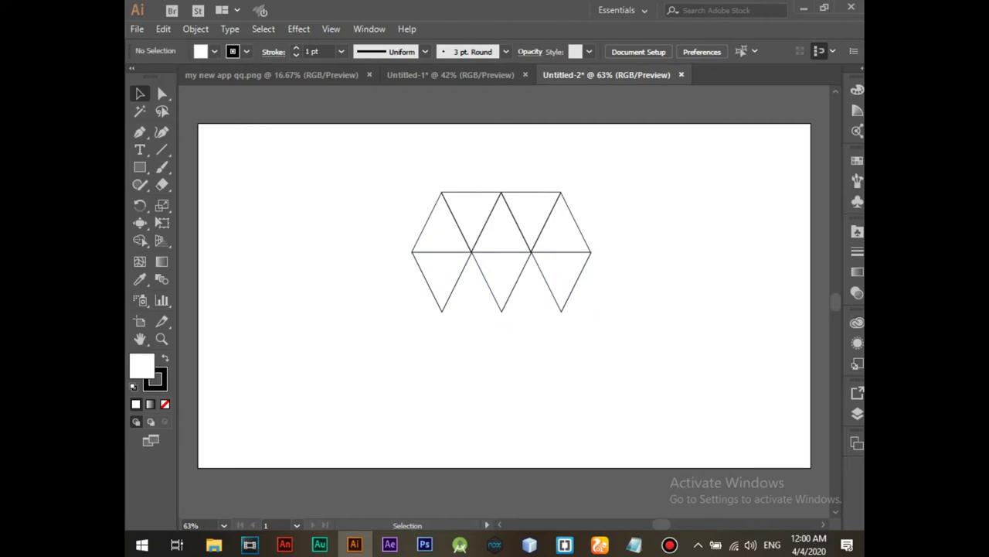
Stretch the lower triangle row downward by dragging its bottom anchor points.
left_click_drag(395, 415, 663, 267)
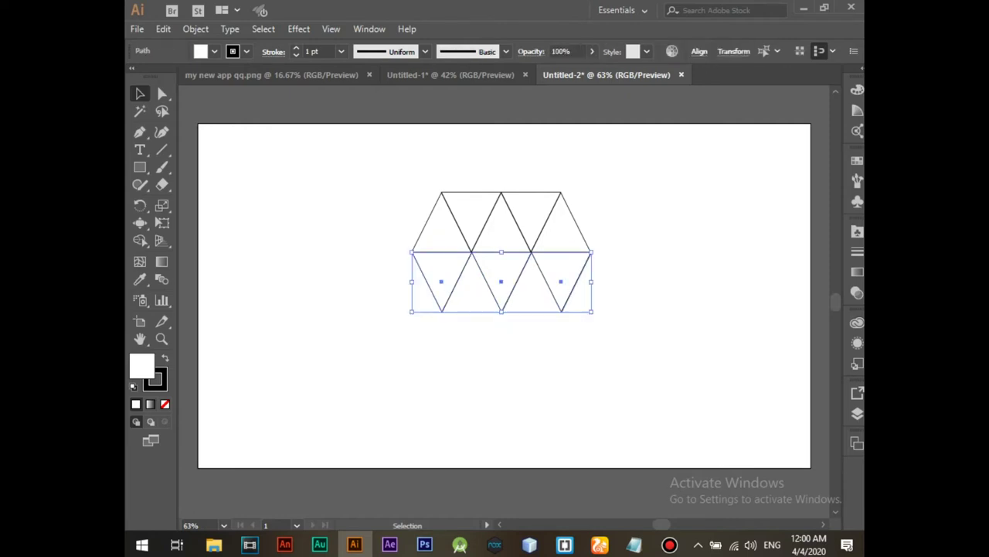
key("a")
left_click_drag(419, 410, 562, 307)
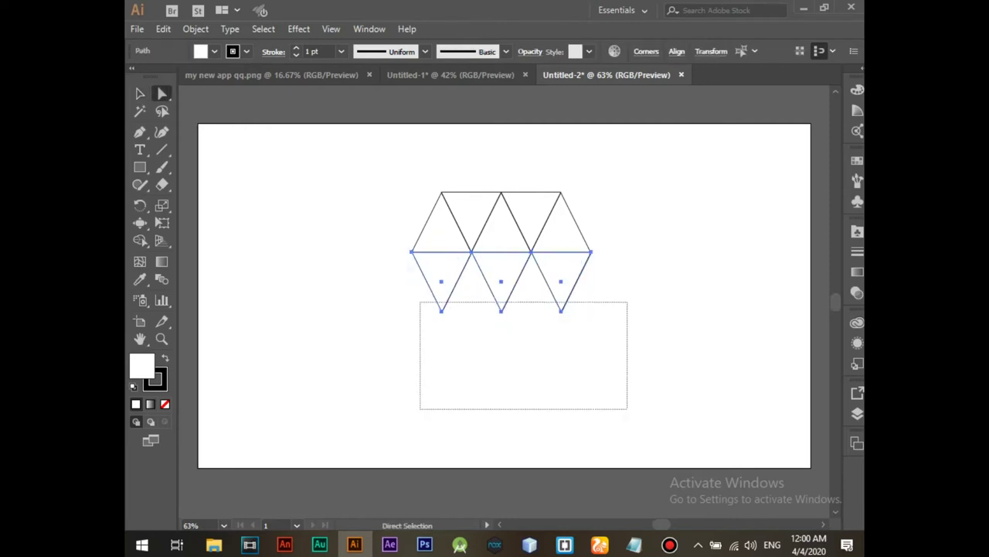
left_click_drag(501, 311, 504, 414)
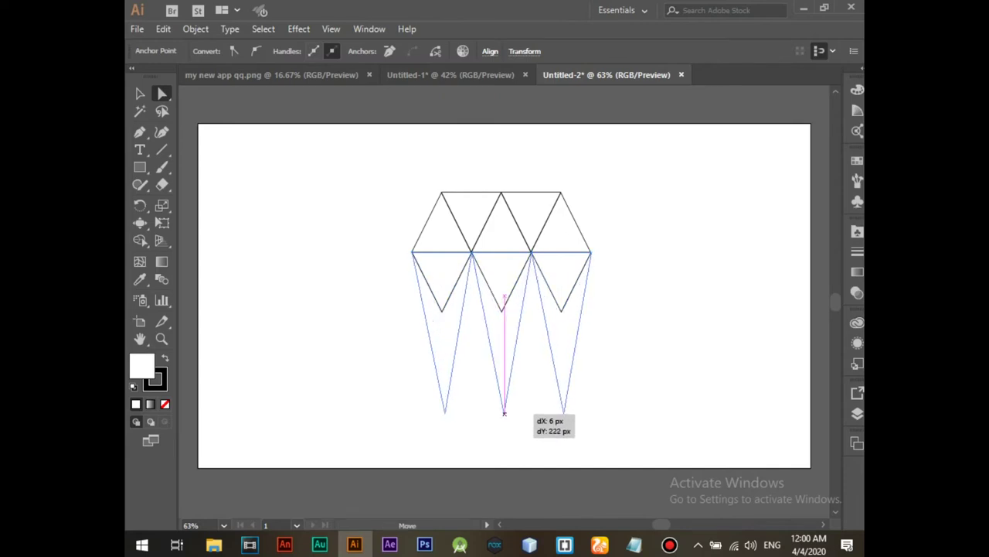
left_click_drag(504, 414, 504, 431)
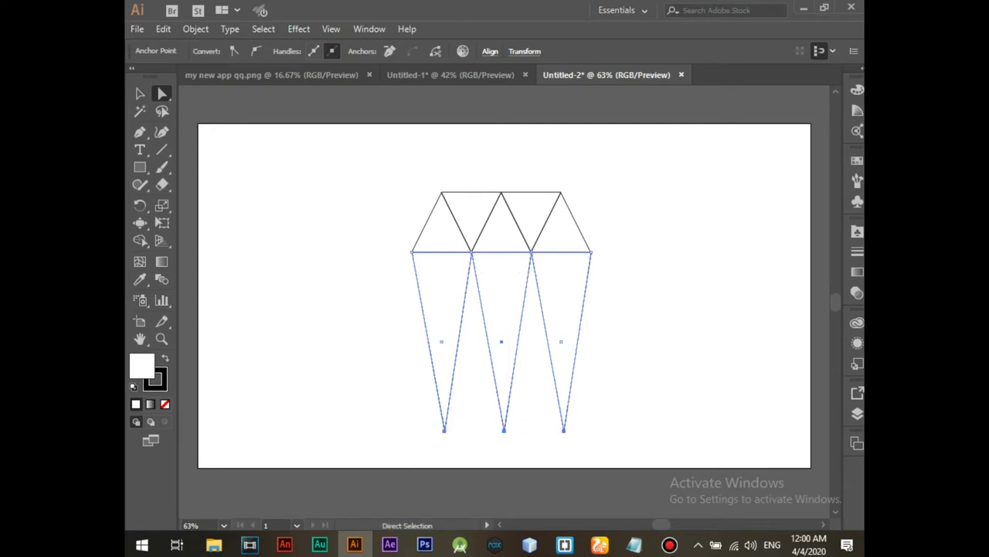
key("ctrl+shift+a")
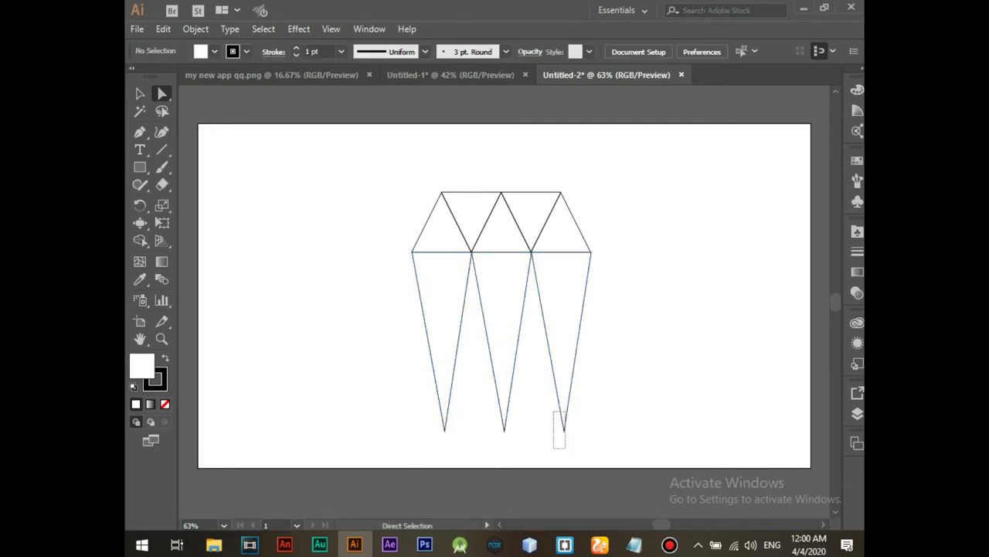
Merge the left and right bottom points into the middle point to form a single tip.
left_click(563, 429)
left_click_drag(564, 430, 504, 430)
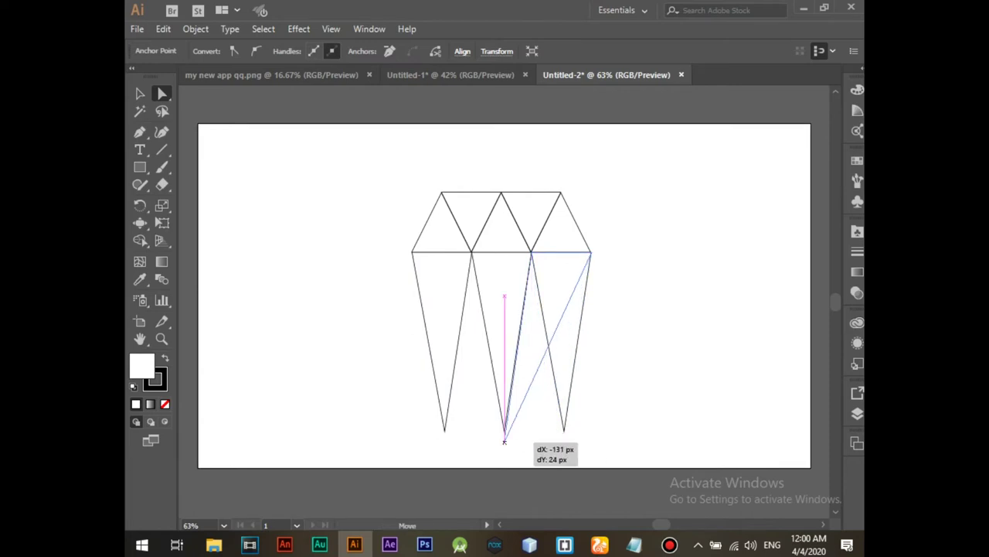
left_click_drag(504, 430, 504, 430)
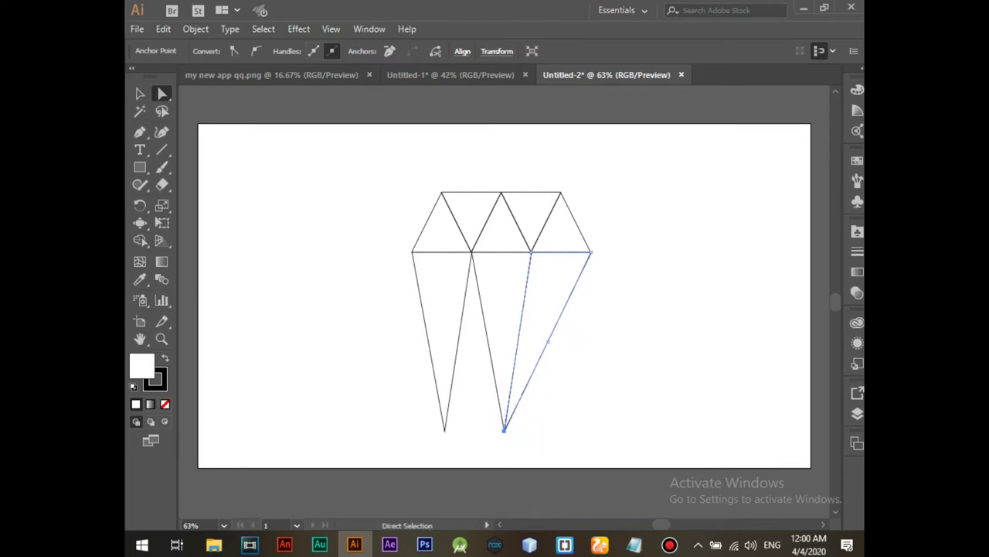
mouse_move(406, 448)
left_mouse_down()
mouse_move(479, 420)
mouse_move(504, 430)
left_mouse_up()
key("ctrl+shift+a")
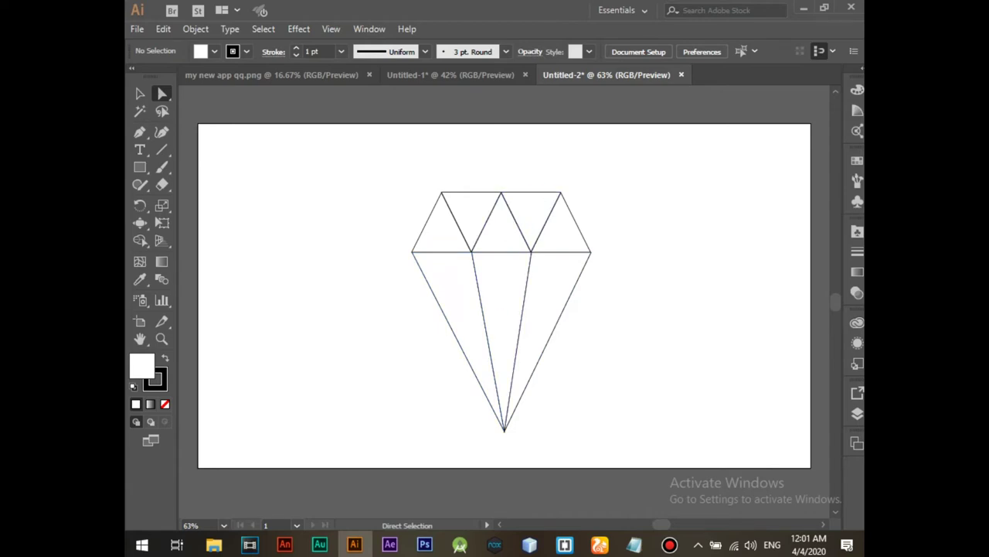
left_click(507, 223)
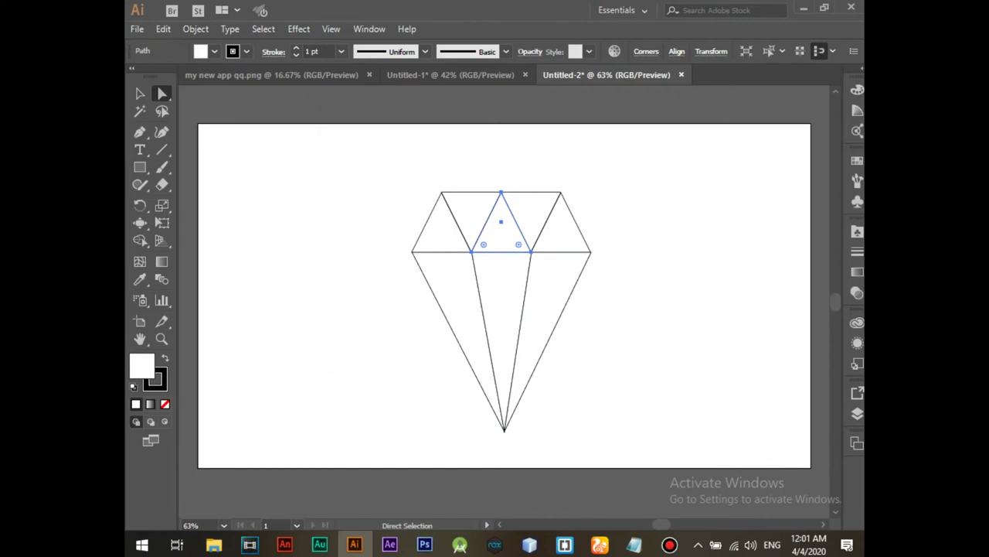
Fill the middle top triangle pink and the two outer top triangles bright red.
double_click(141, 365)
left_click_drag(402, 141, 446, 134)
left_click(681, 140)
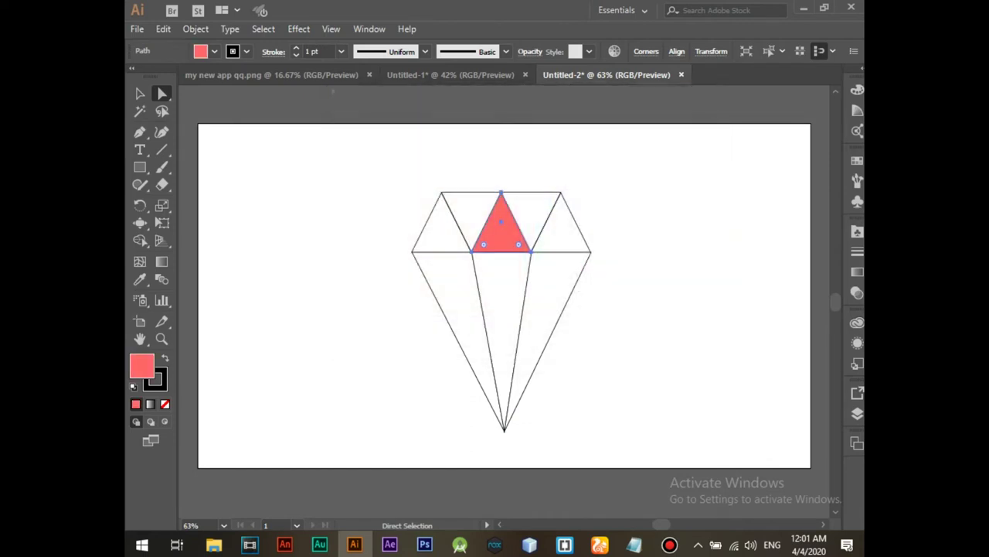
left_click(561, 224)
left_click(447, 224, "shift")
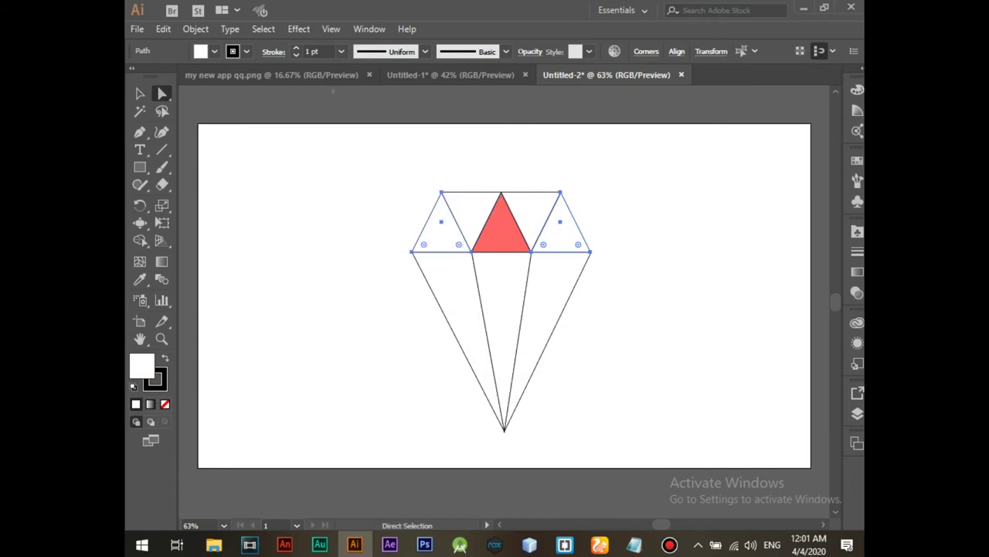
double_click(142, 365)
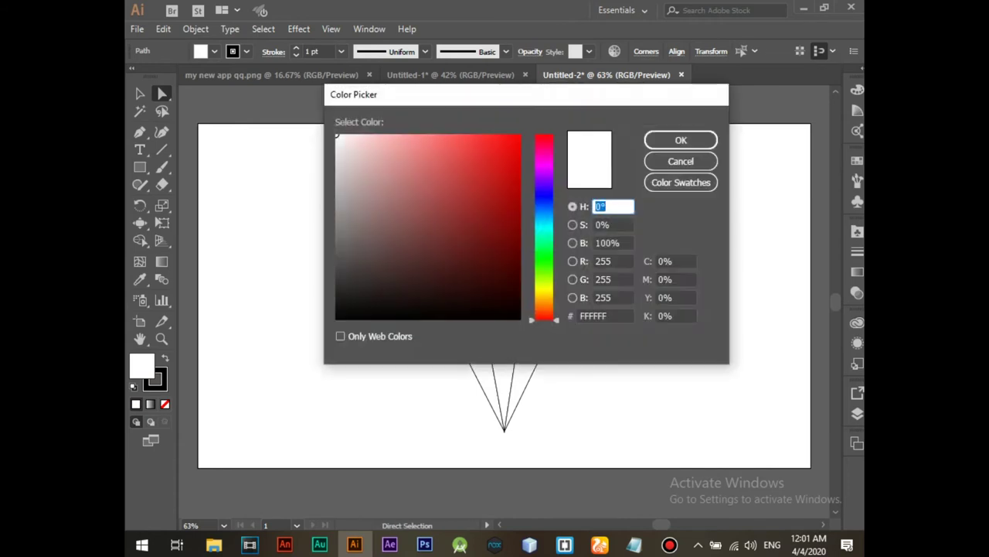
left_click_drag(474, 137, 479, 135)
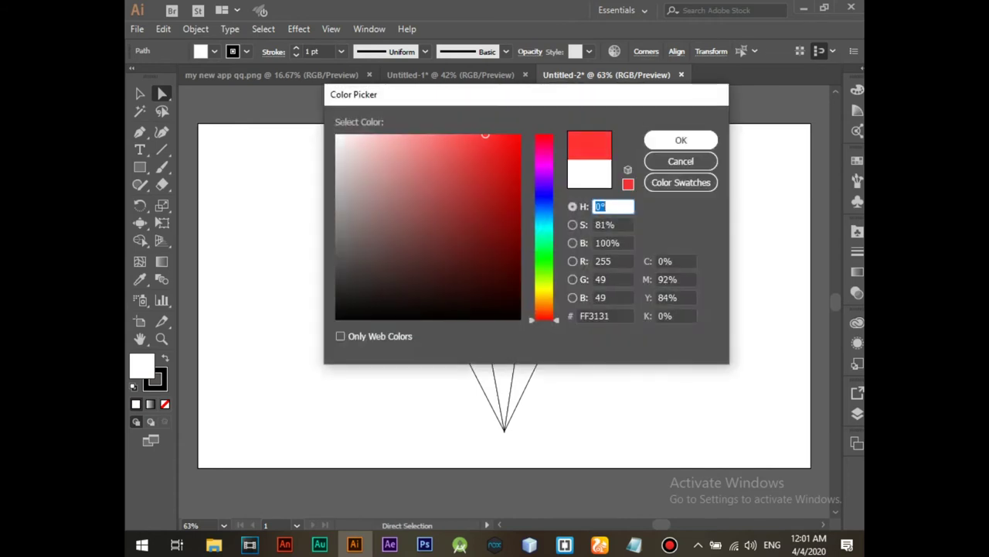
left_click(681, 140)
Fill the two lower outer facets dark red (CE0000).
left_click(696, 347)
left_click(551, 293)
left_click(454, 293, "shift")
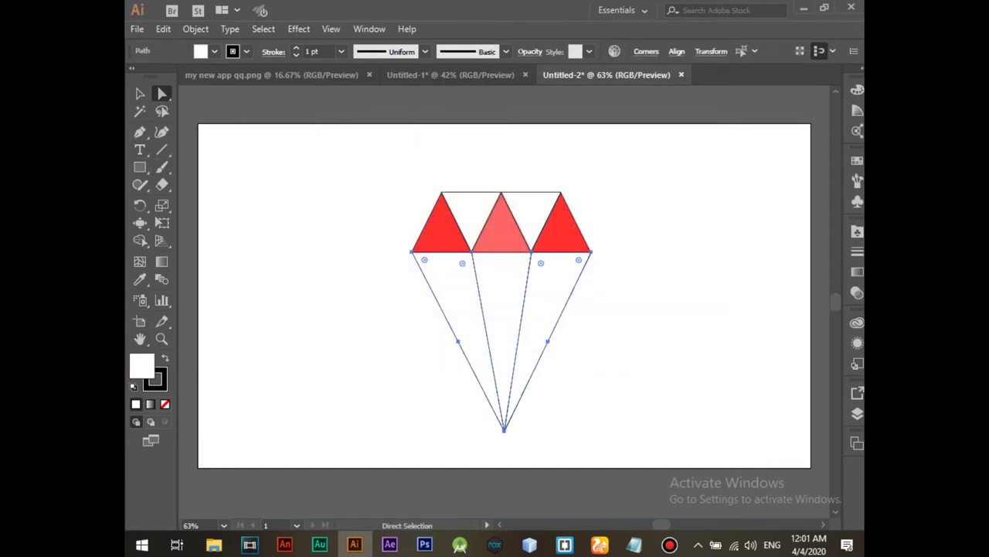
double_click(141, 364)
left_click_drag(521, 166, 518, 169)
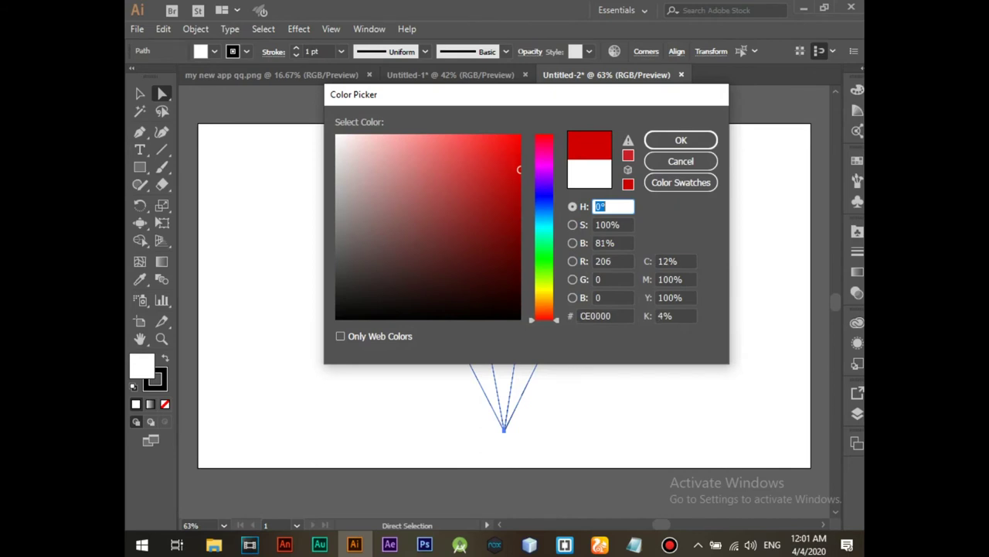
key("Return")
key("ctrl+shift+a")
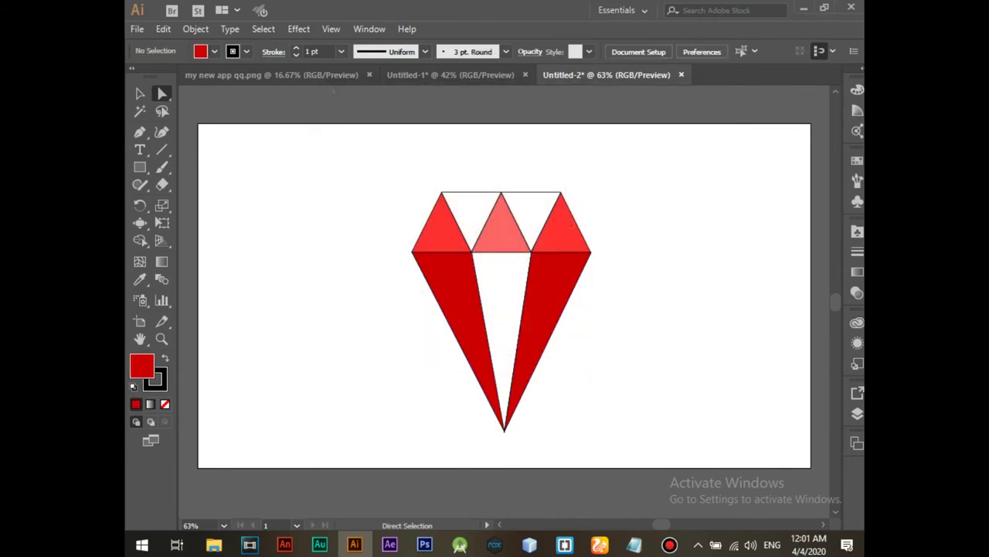
Fill the long middle lower facet vivid red (FF1212).
left_click(501, 309)
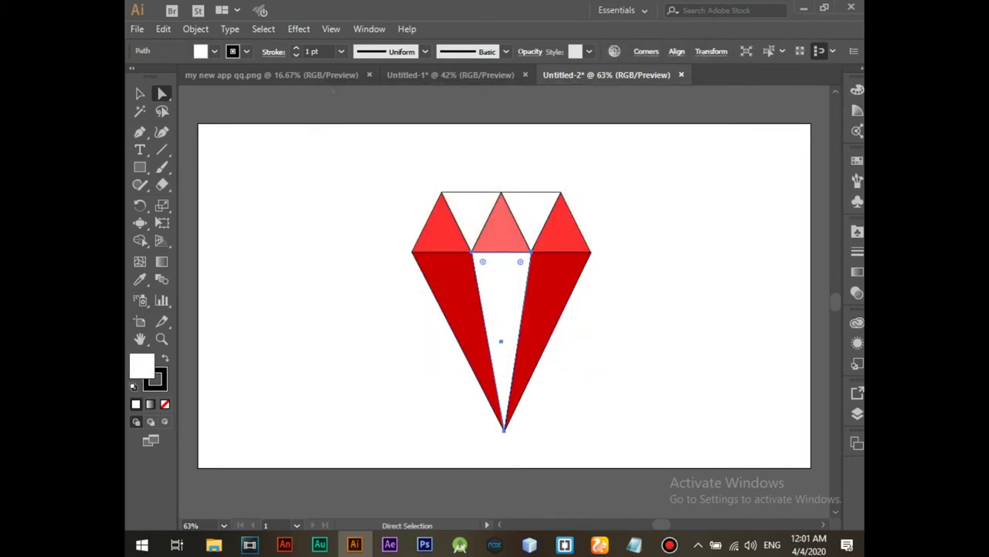
double_click(142, 365)
left_click_drag(510, 140, 508, 135)
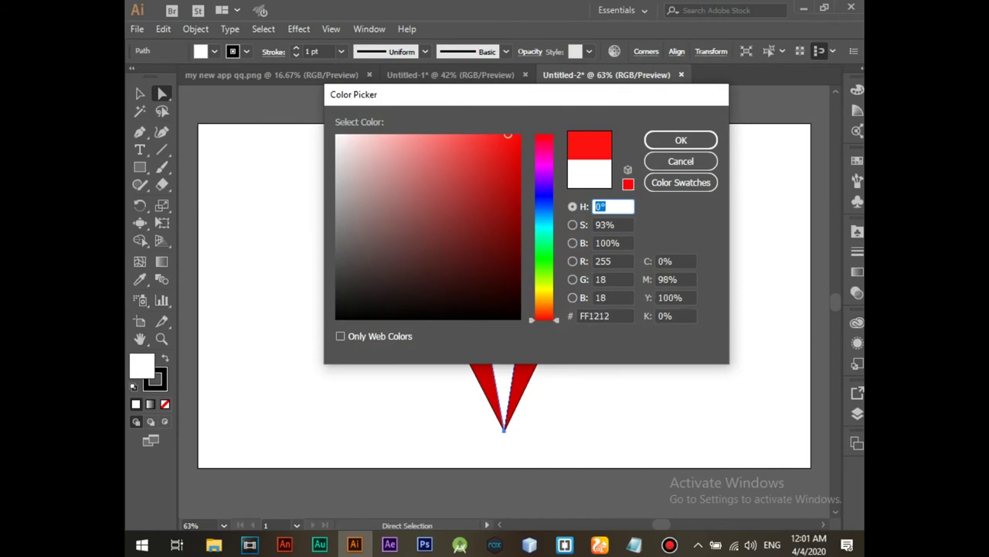
key("Return")
key("ctrl+shift+a")
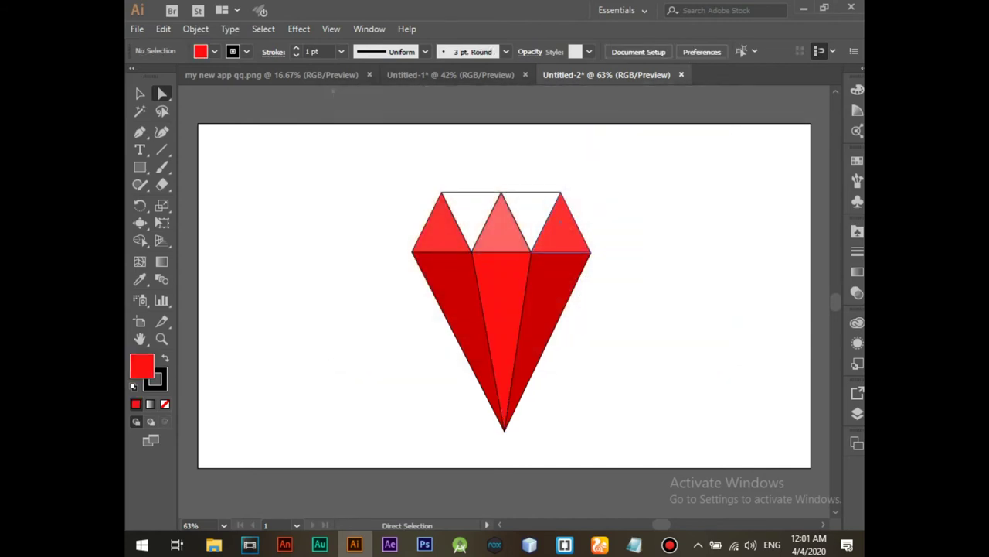
Fill the two white top triangles pure red (FF0000).
left_click(463, 202)
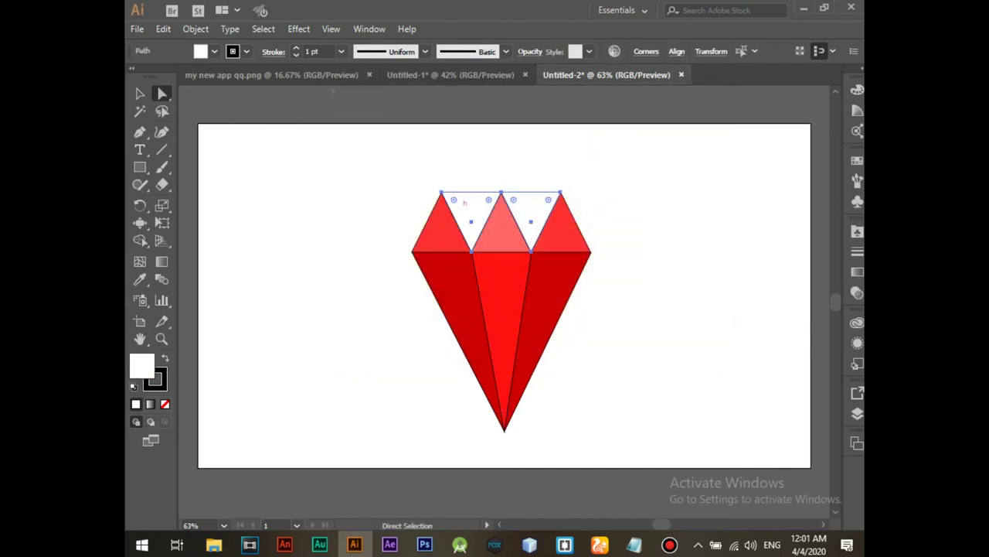
double_click(141, 365)
left_click(519, 136)
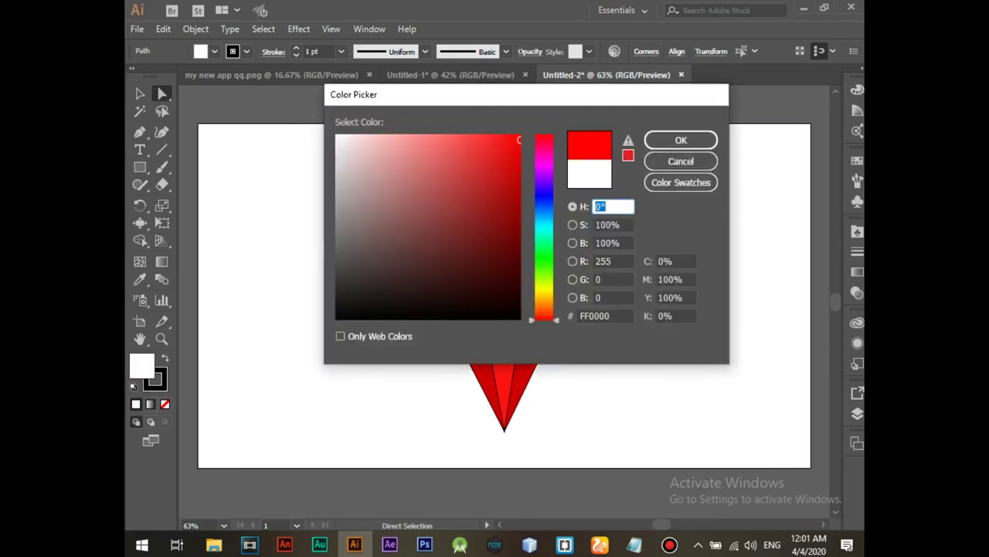
key("Return")
key("ctrl+shift+a")
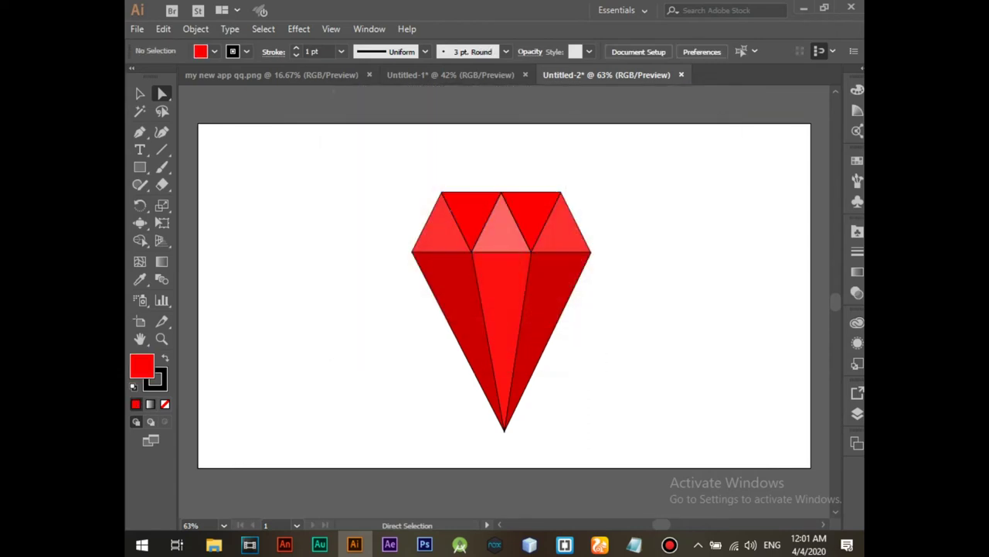
Select the whole gem and set its stroke to None to remove the black outlines.
left_click(531, 223)
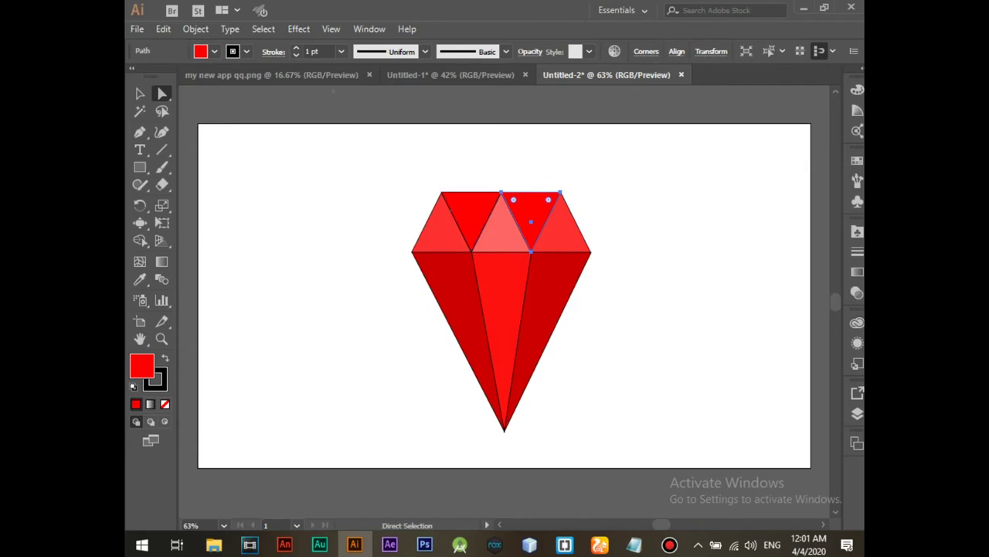
key("ctrl+shift+a")
left_click_drag(416, 165, 634, 434)
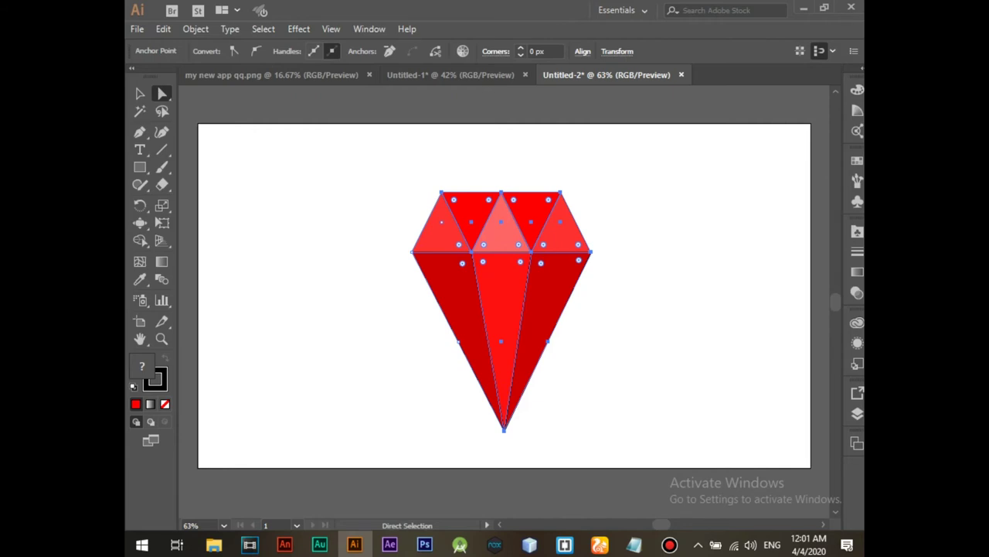
key("v")
left_click_drag(303, 144, 705, 436)
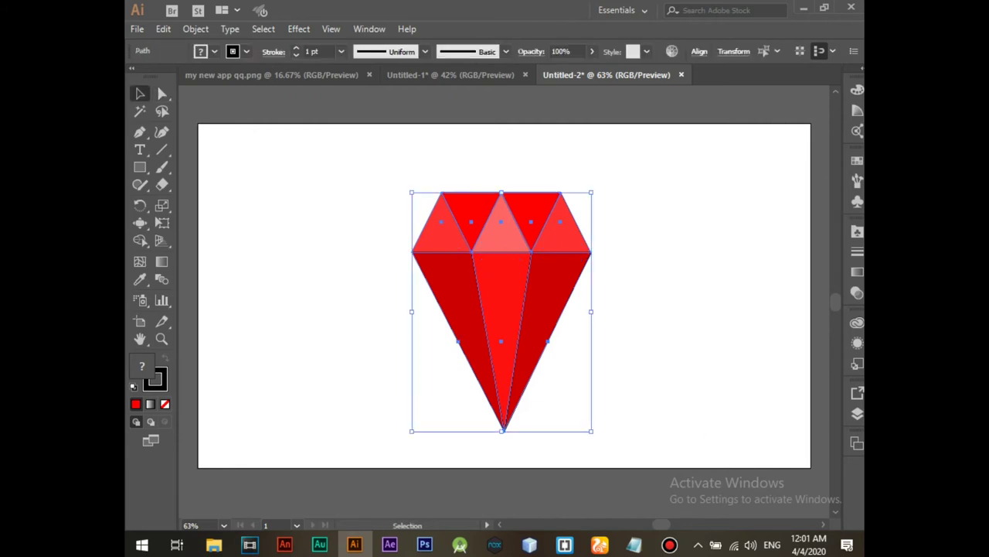
left_click(245, 51)
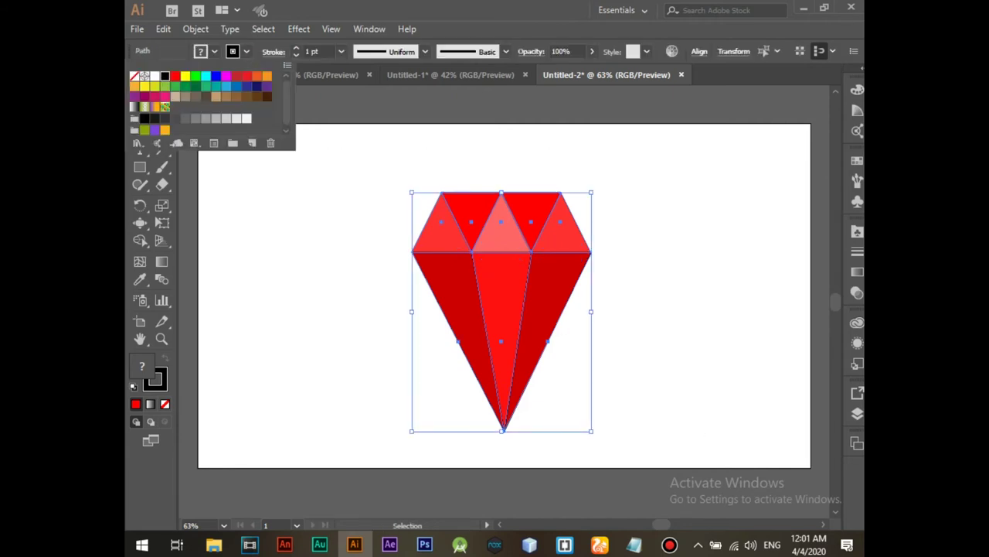
left_click(133, 76)
key("Escape")
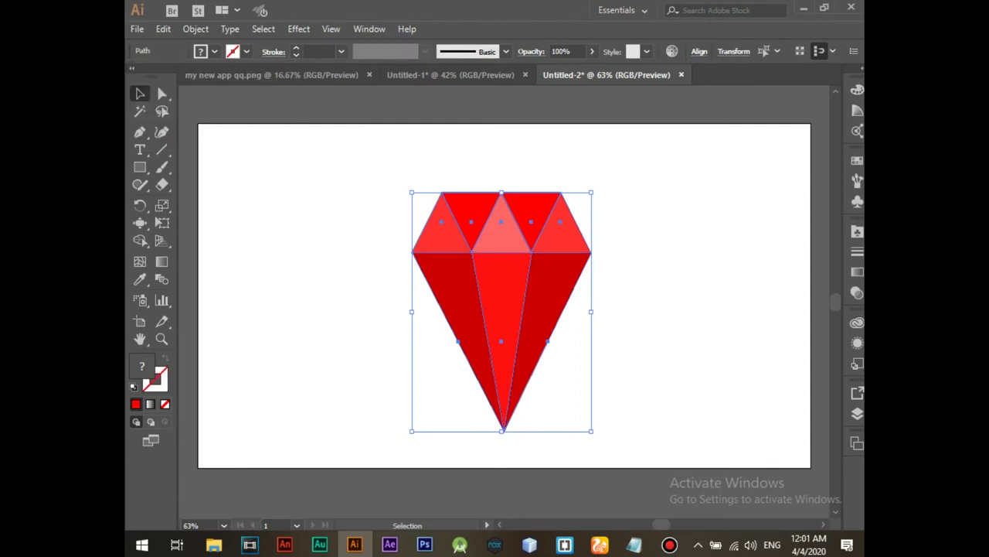
key("ctrl+shift+a")
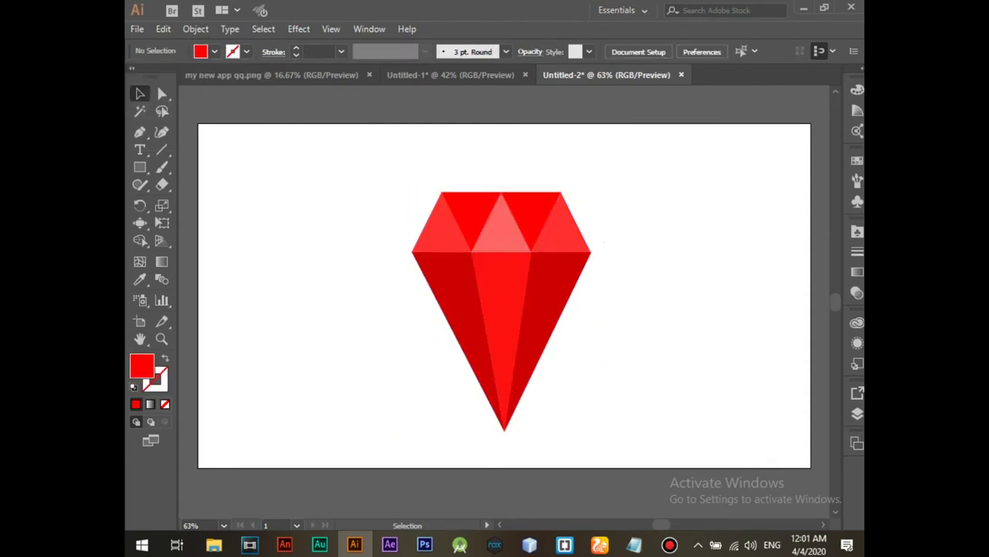
Shade the upper inverted facets darker red: left E50707, right E00505.
left_click(470, 230)
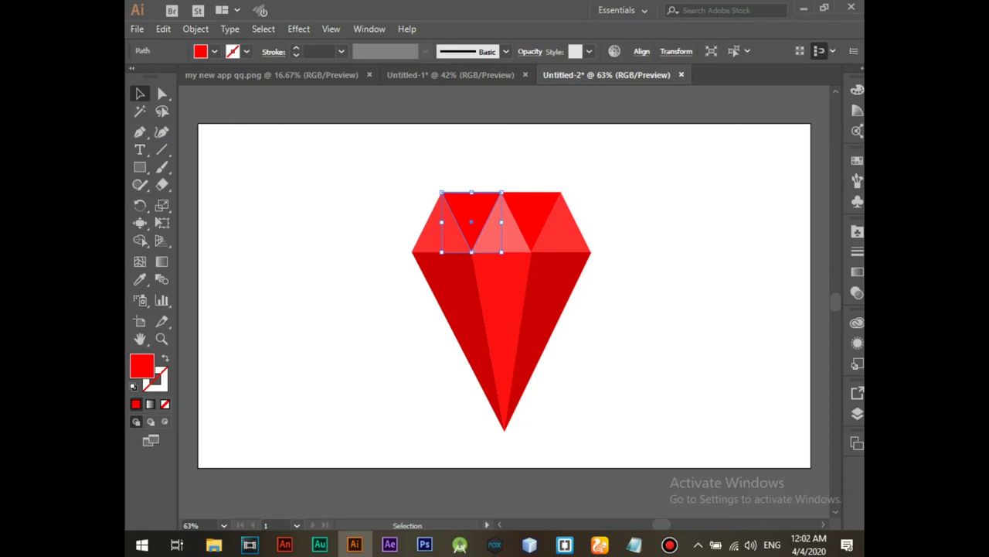
double_click(142, 365)
left_click(515, 153)
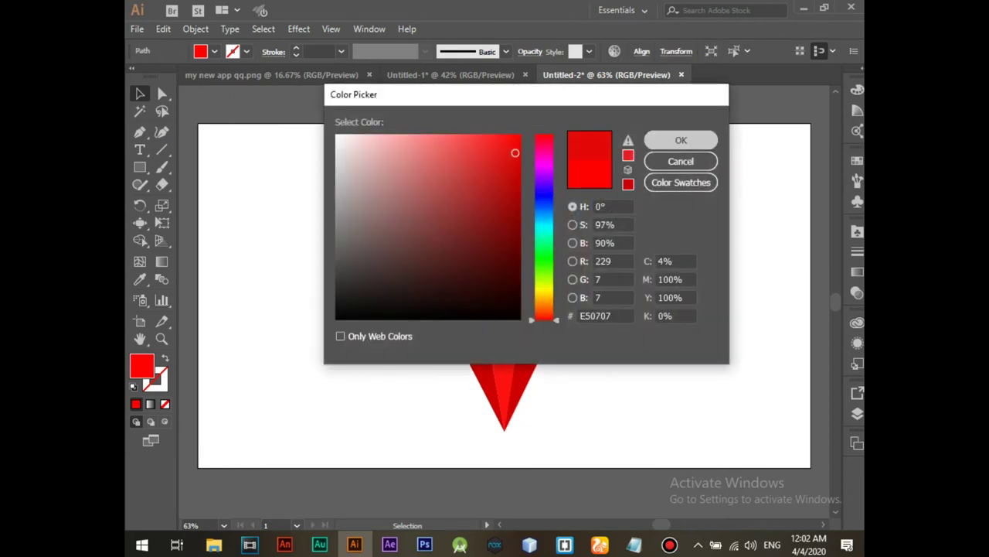
left_click(681, 140)
key("ctrl+shift+a")
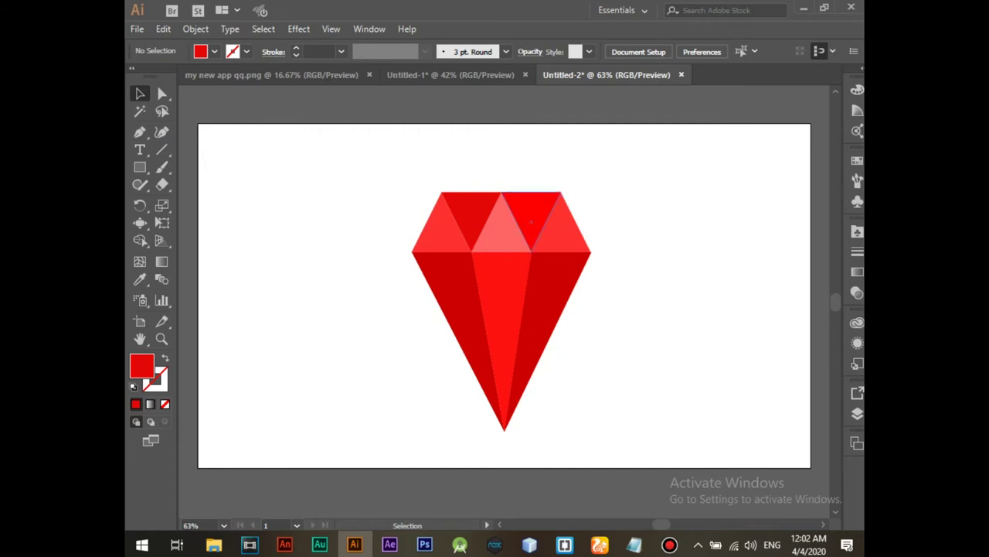
left_click(531, 222)
double_click(141, 366)
left_click_drag(522, 137, 516, 157)
key("Return")
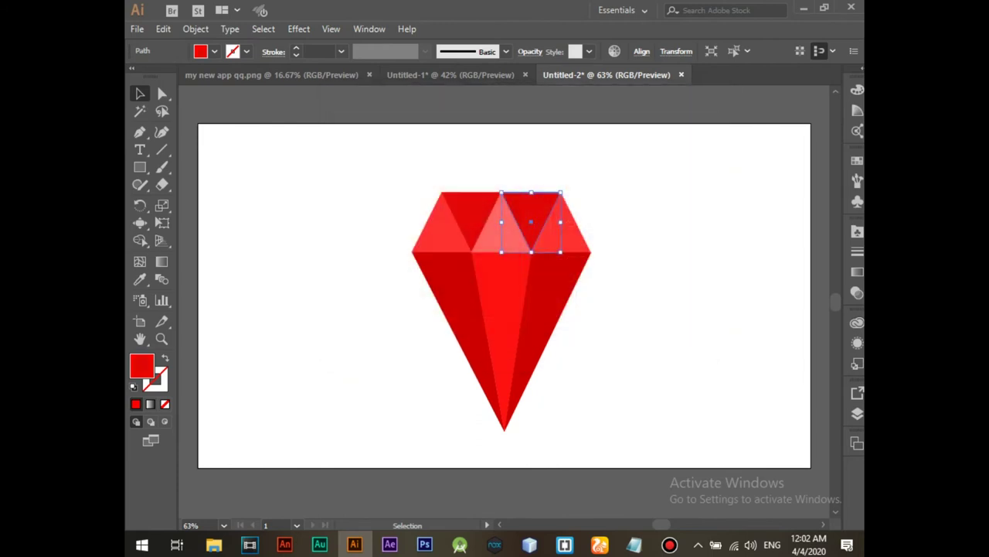
key("ctrl+shift+a")
left_click_drag(322, 153, 630, 449)
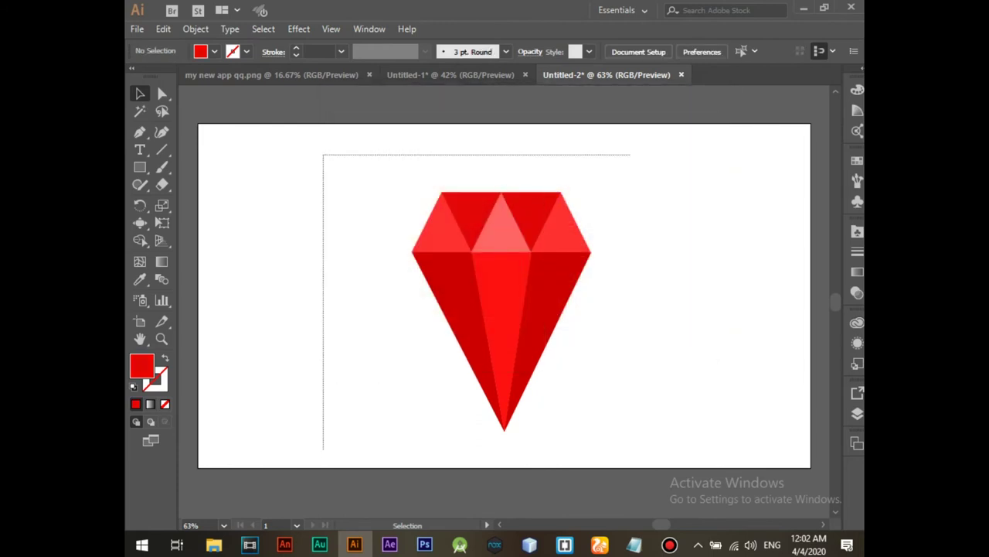
Shift the red gem to the artboard's left and place a pasted duplicate just to its right.
left_click_drag(556, 311, 377, 306)
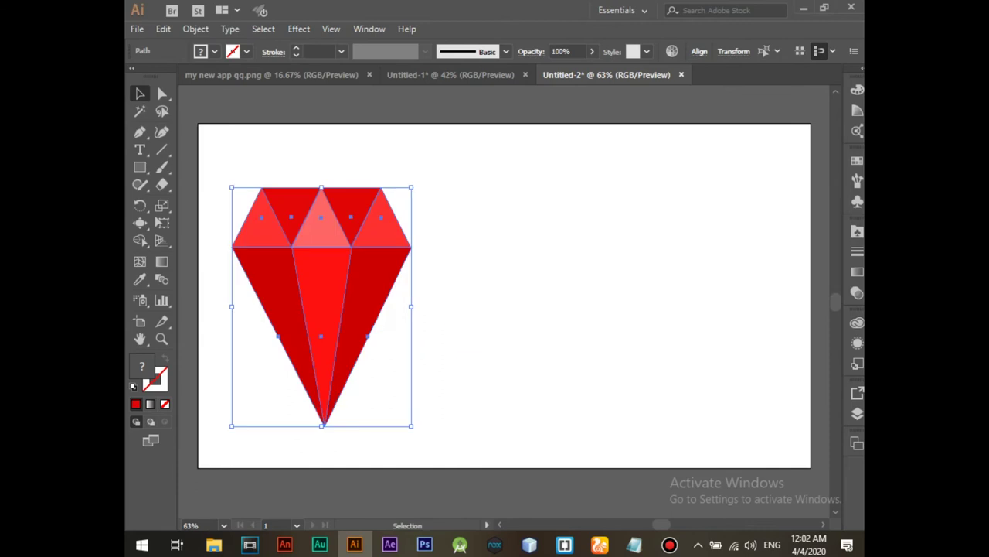
key("a")
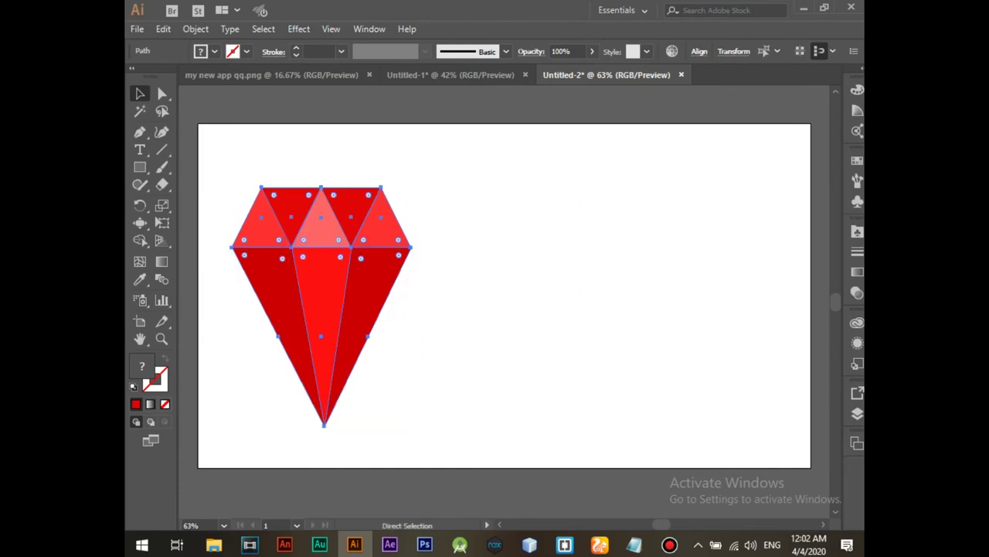
key("ctrl+c")
key("ctrl+v")
left_click_drag(497, 183, 644, 187)
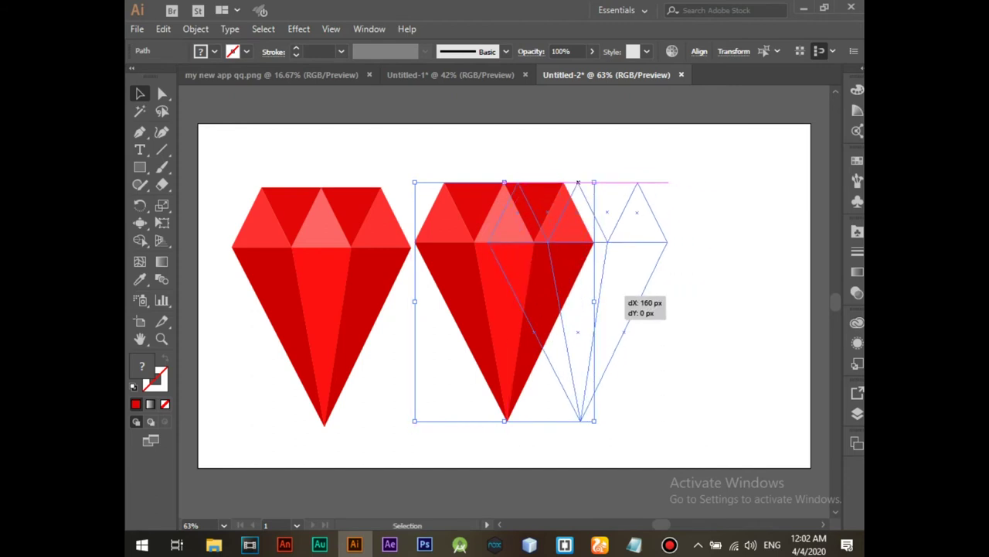
left_click_drag(643, 187, 578, 184)
key("ctrl+shift+a")
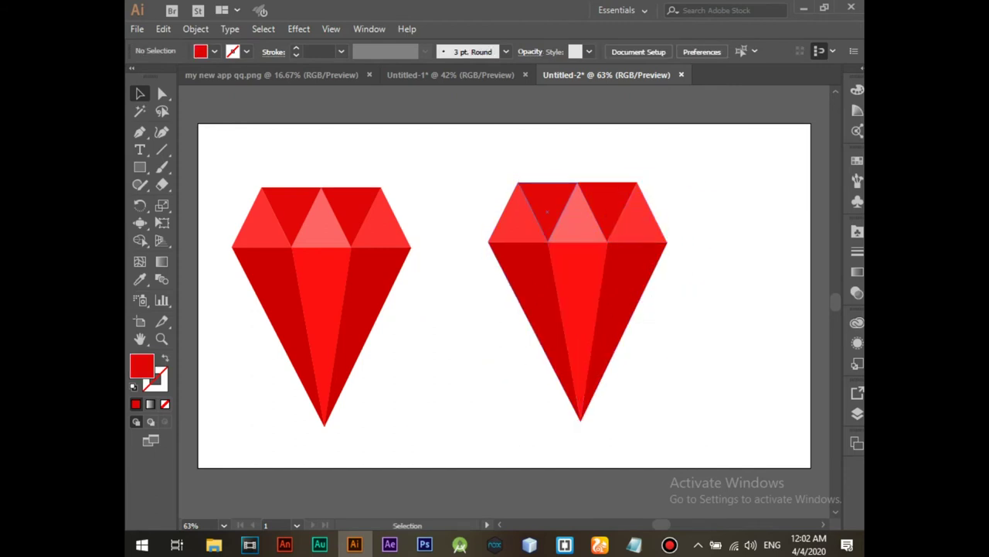
left_click(545, 212)
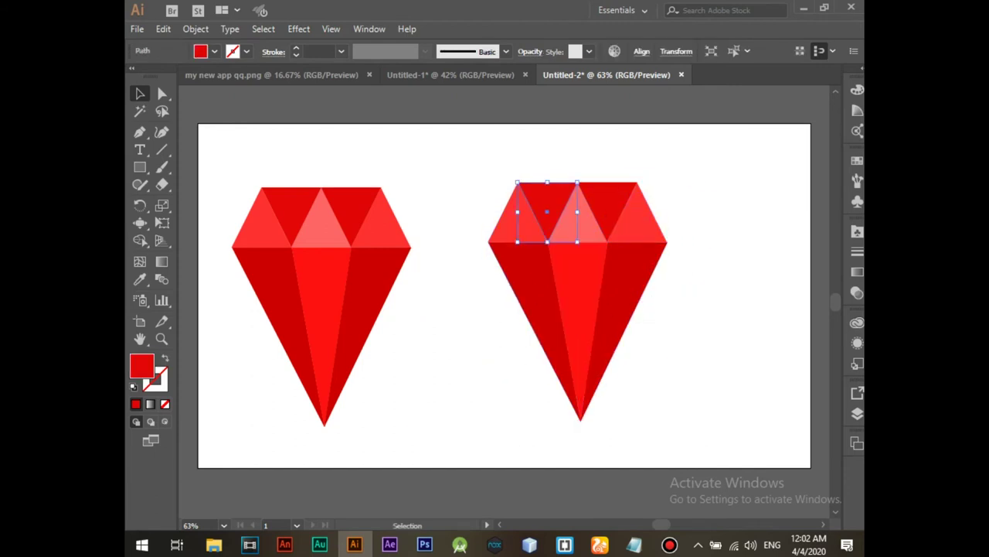
Fill the copy's two inverted top facets blue (hue about 217°), using the Eyedropper for the second.
double_click(141, 365)
type("223")
key("Down")
key("Down")
key("Down")
mouse_move(512, 155)
left_mouse_down()
mouse_move(493, 134)
mouse_move(496, 142)
left_mouse_up()
left_click(681, 140)
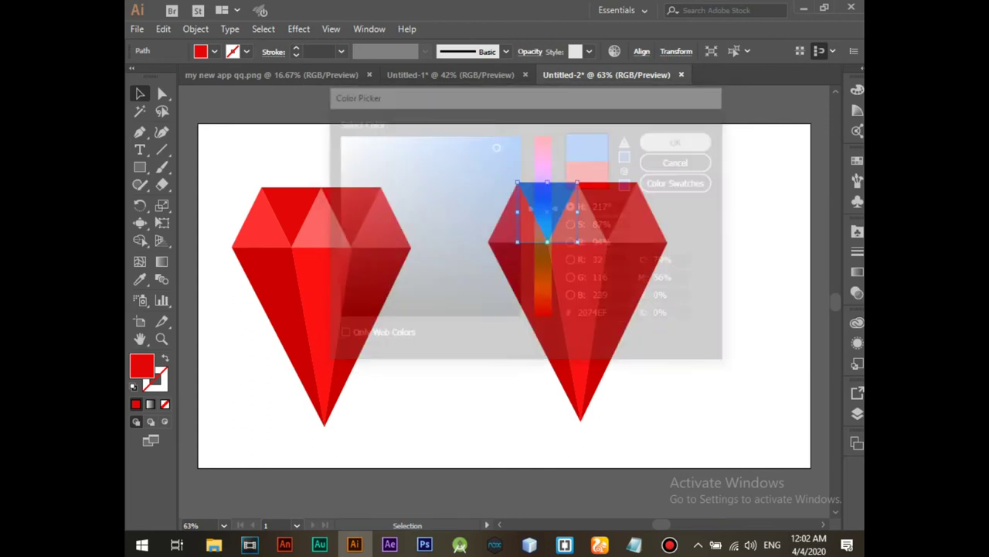
left_click(607, 214)
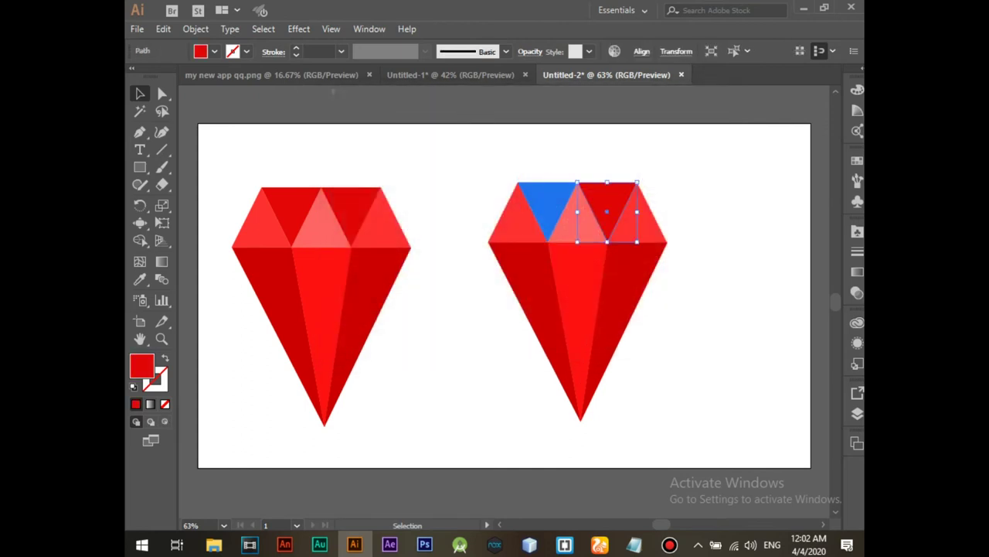
left_click(140, 279)
left_click(548, 202)
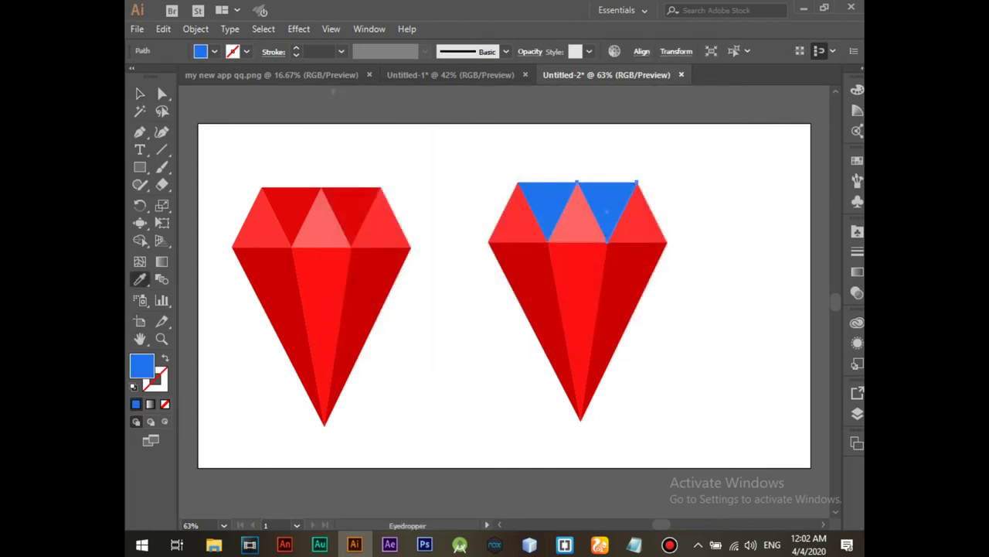
left_click(719, 216)
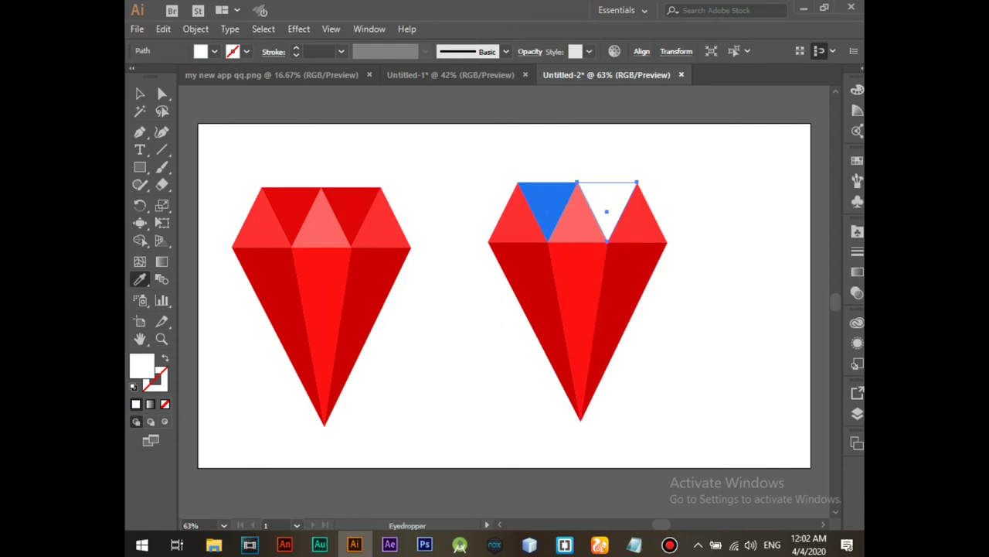
left_click(548, 208)
key("v")
Fill the copy's two lower outer facets with blue 0668CE.
left_click(525, 289)
left_click(618, 294, "shift")
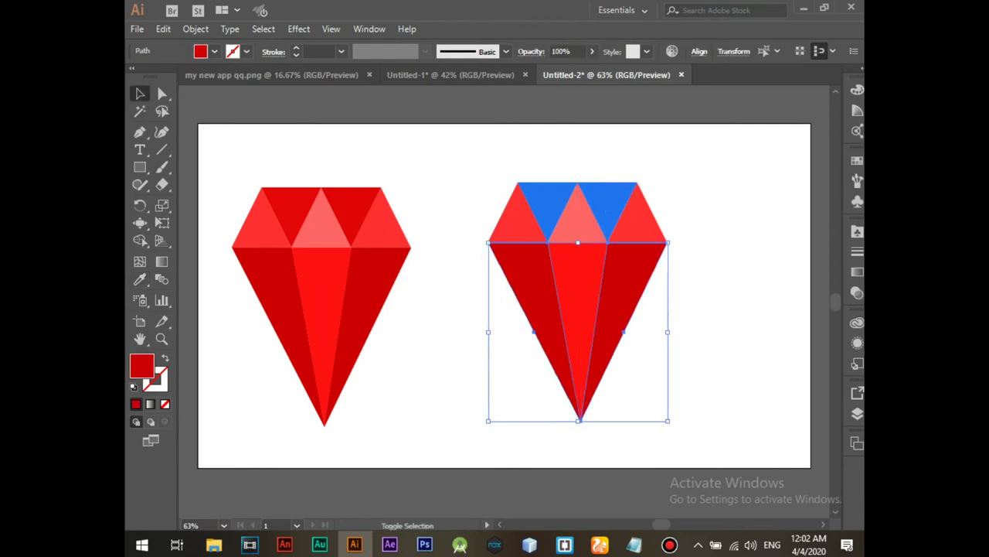
double_click(141, 366)
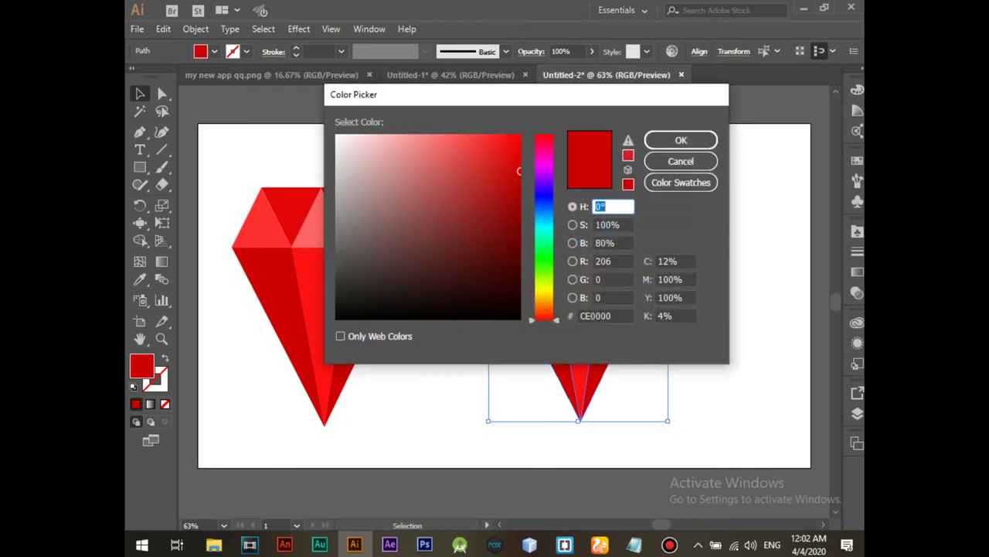
left_click_drag(544, 200, 544, 211)
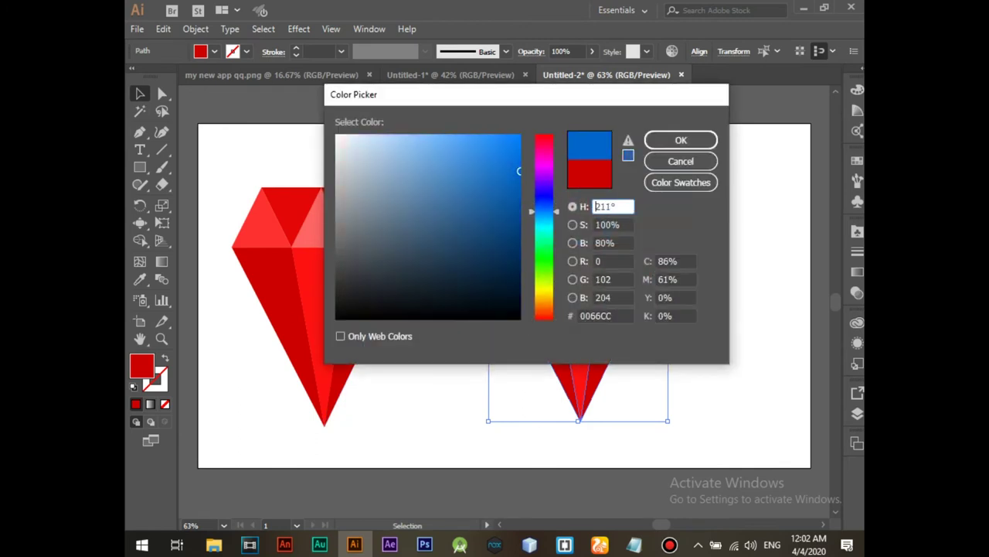
left_click_drag(519, 170, 515, 170)
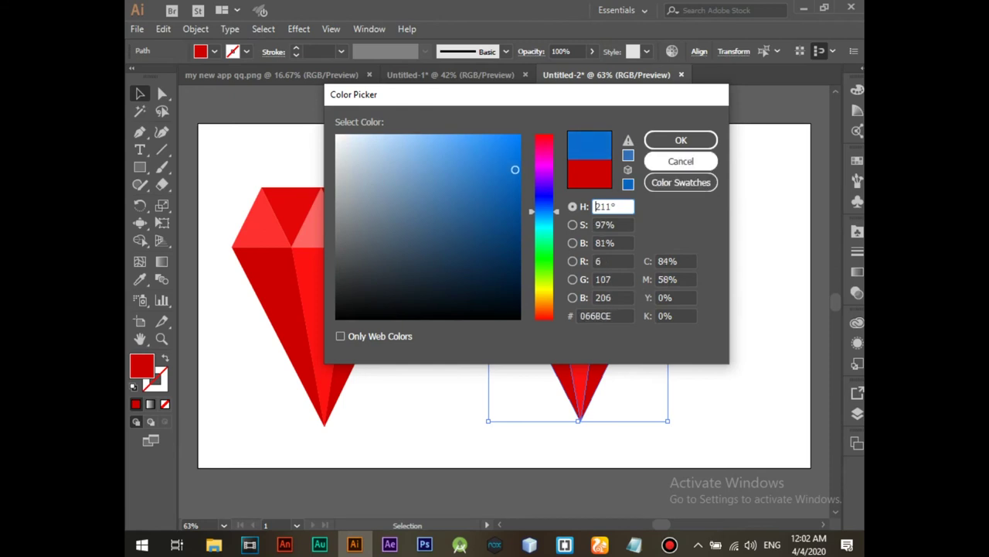
left_click(681, 140)
key("ctrl+shift+a")
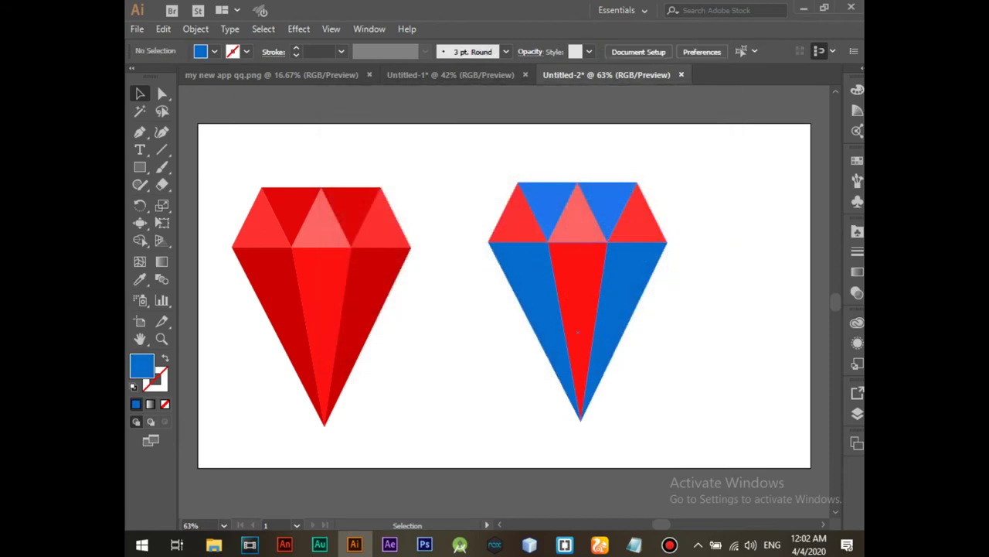
Recolour the right diamond's top middle triangle to blue with hue 207° and saturation 94.
left_click(577, 216)
double_click(142, 365)
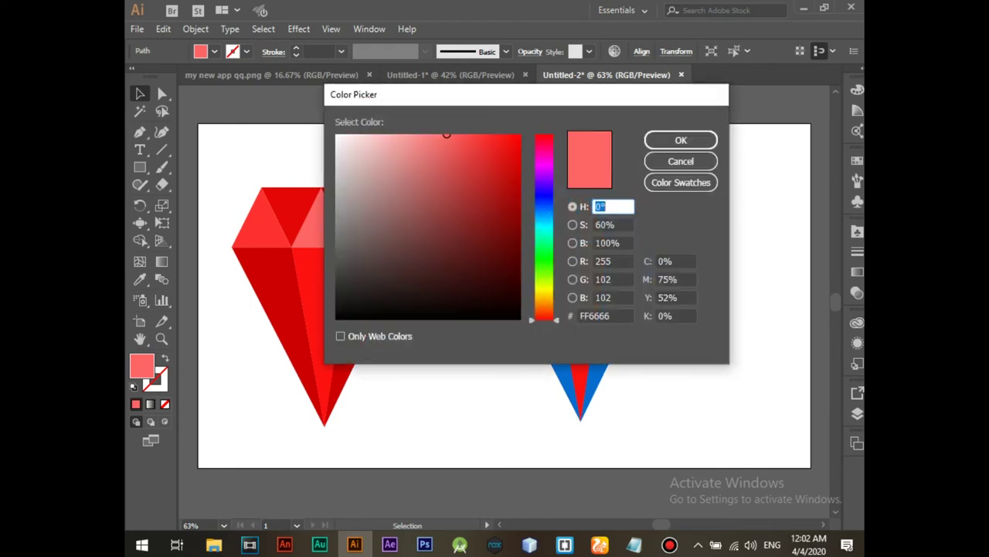
type("207")
key("Tab")
type("94")
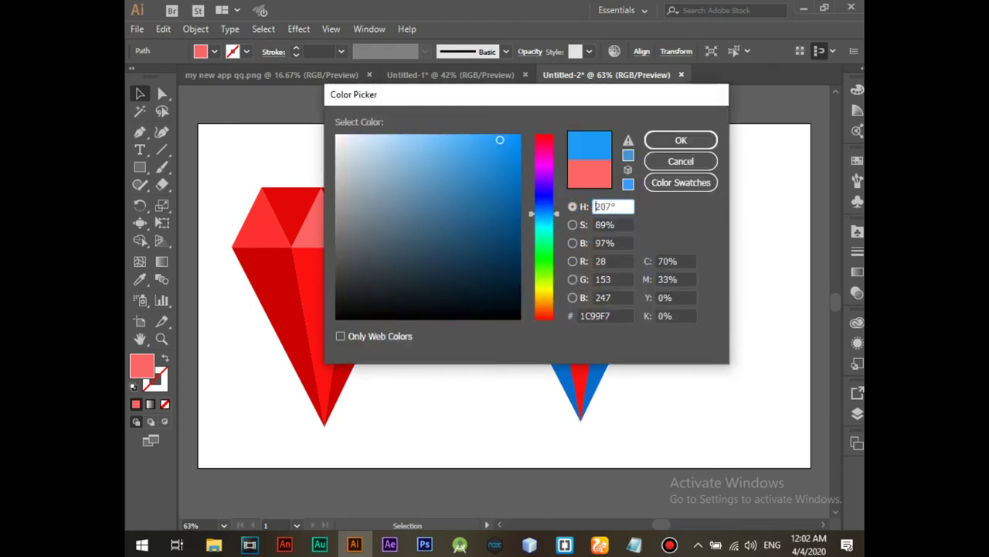
key("Return")
Fill the red centre facet with a lighter, softer blue at hue 203°.
left_click(576, 332)
double_click(141, 365)
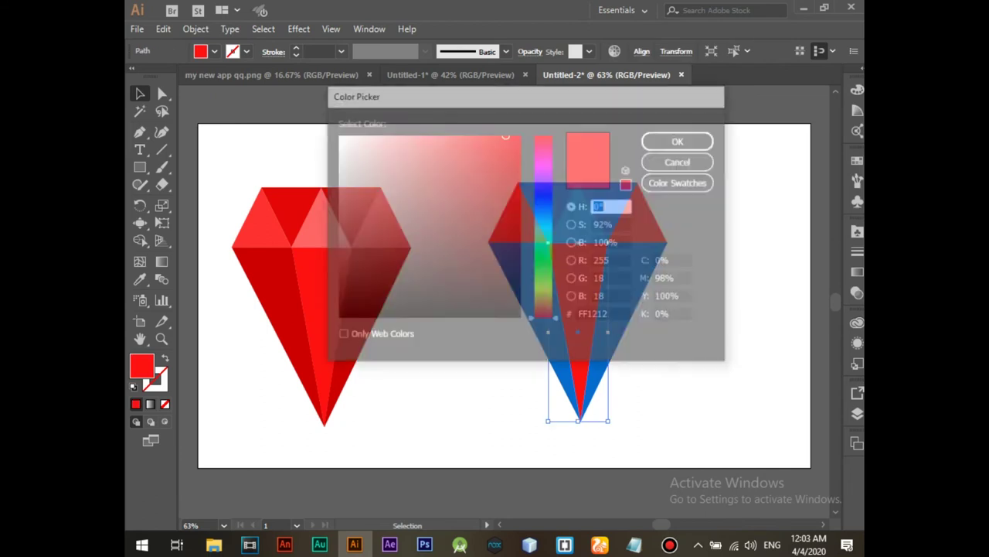
type("203")
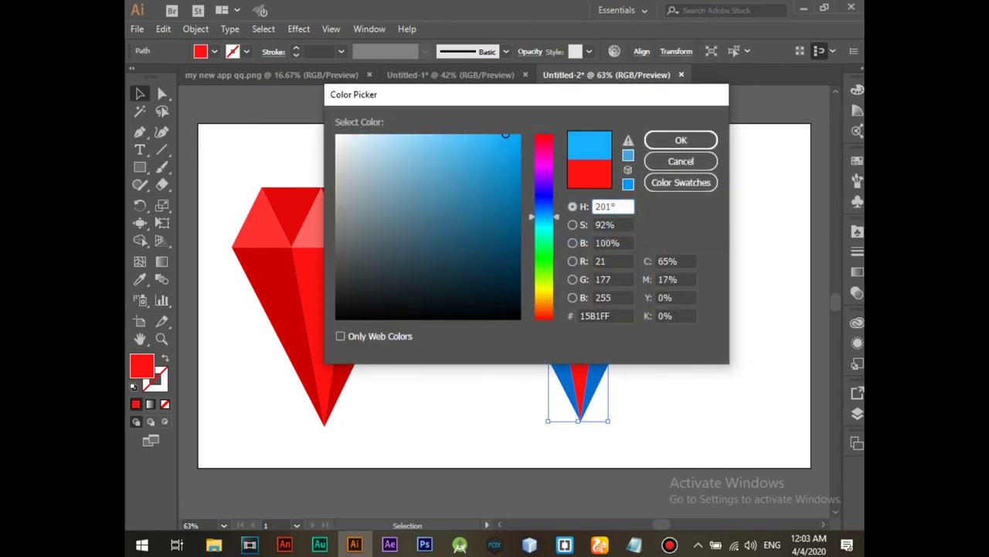
left_click_drag(484, 163, 475, 134)
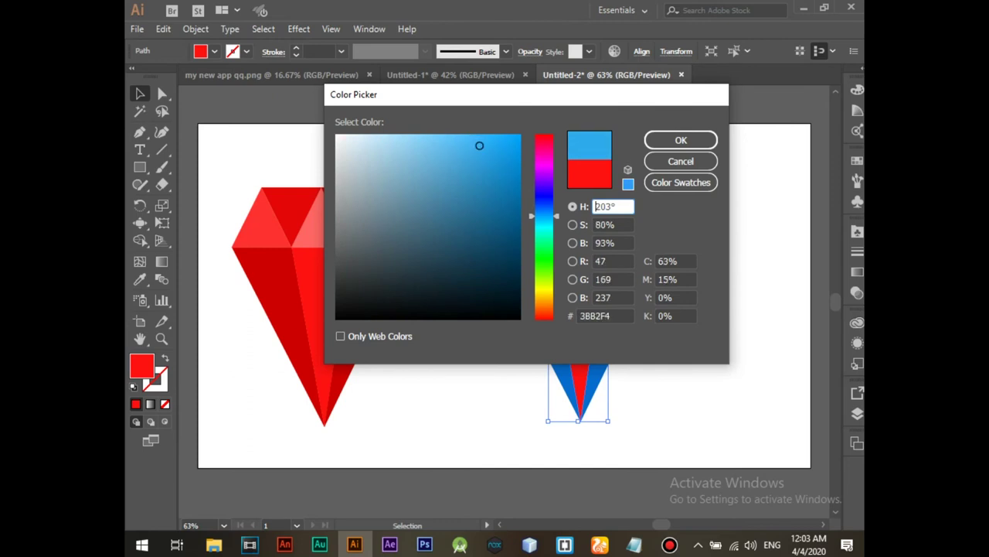
key("Return")
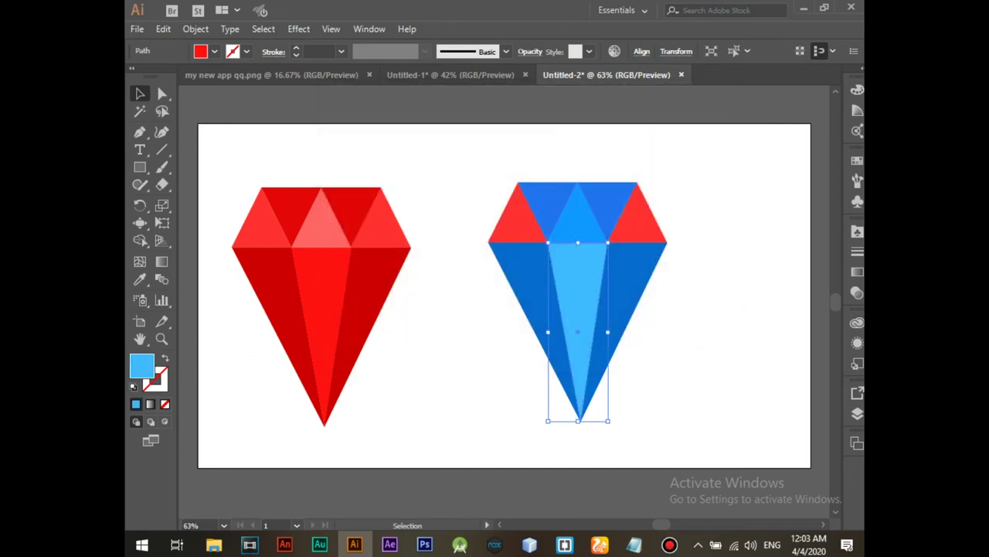
key("ctrl+shift+a")
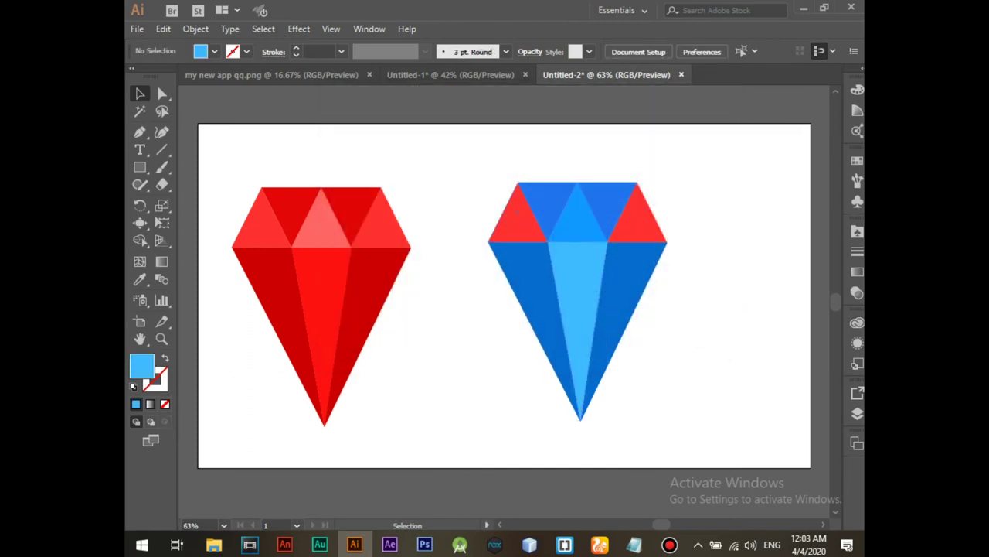
Fill both red side triangles with a light blue swatch, then select the whole blue diamond.
left_click(499, 222)
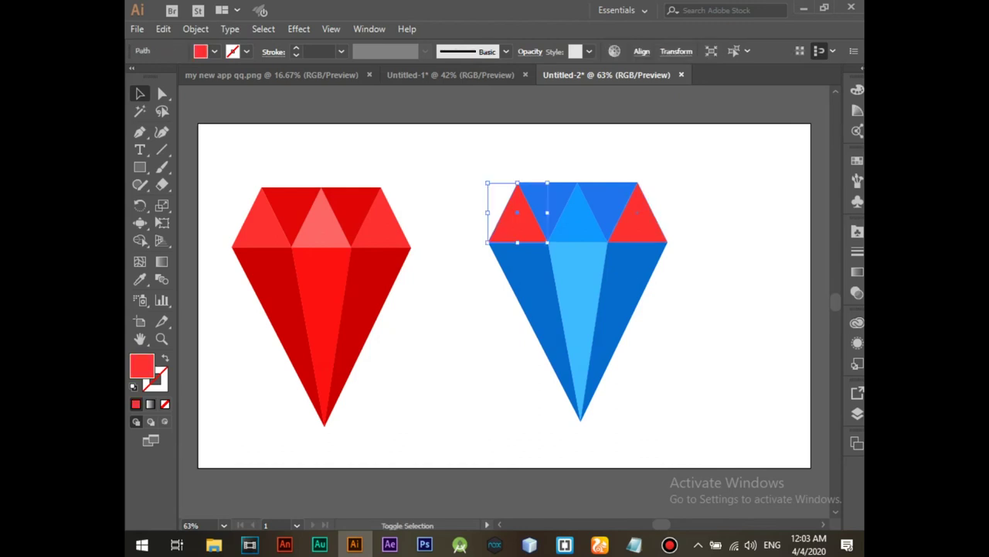
left_click(641, 221, "shift")
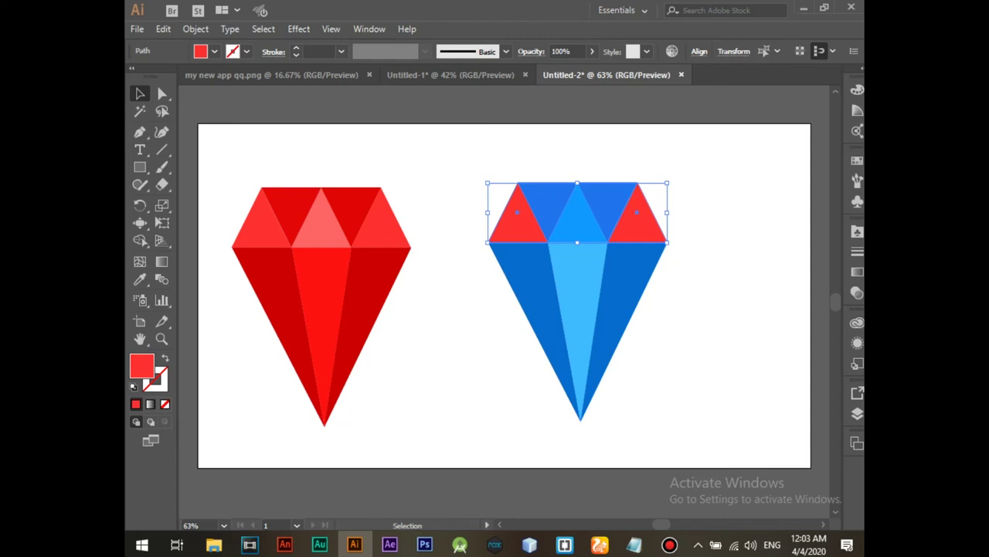
left_click(214, 52)
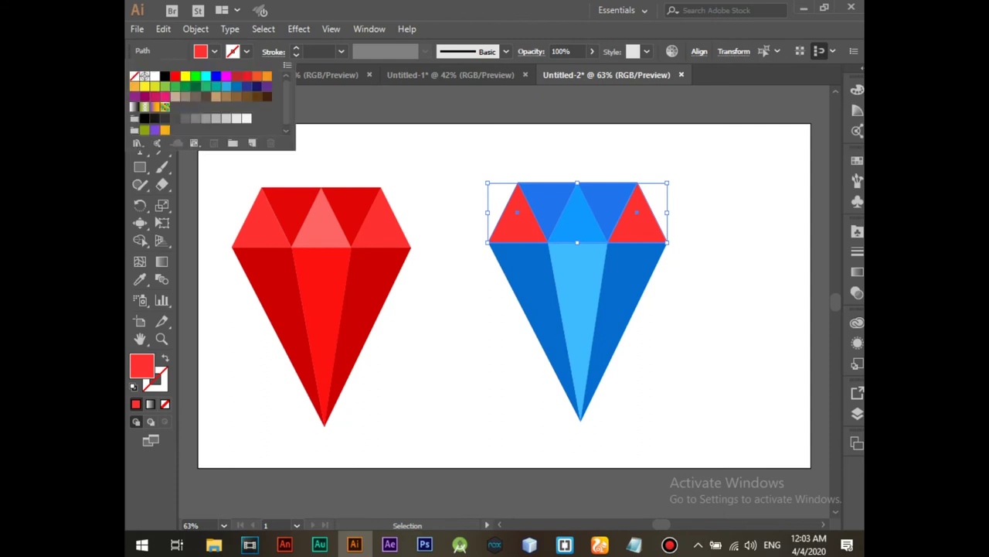
left_click(226, 86)
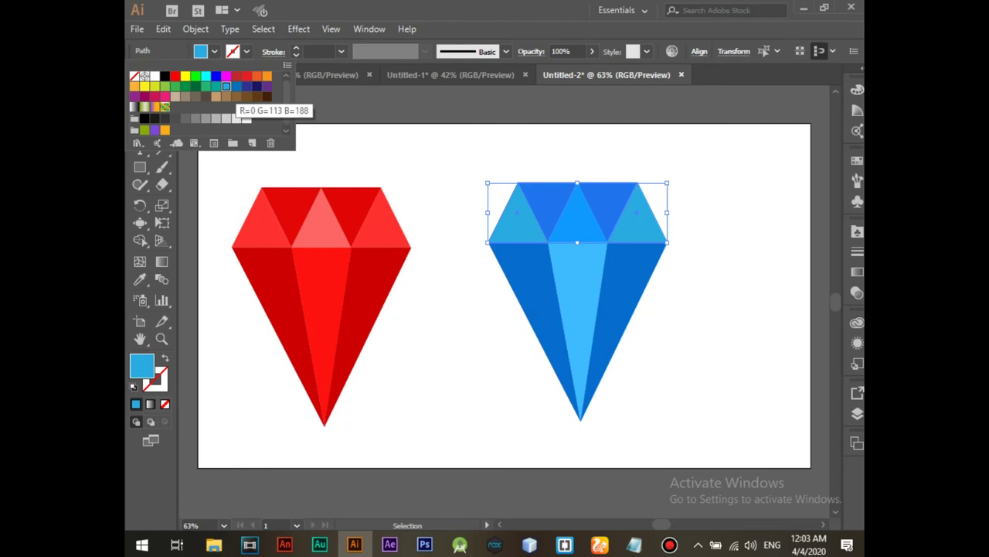
left_click(235, 86)
left_click(225, 85)
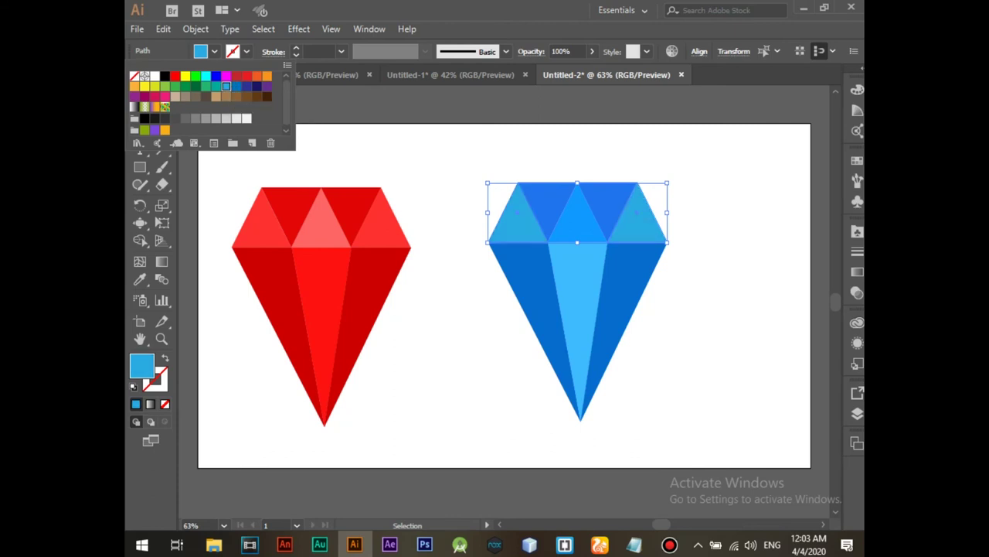
key("Escape")
key("ctrl+shift+a")
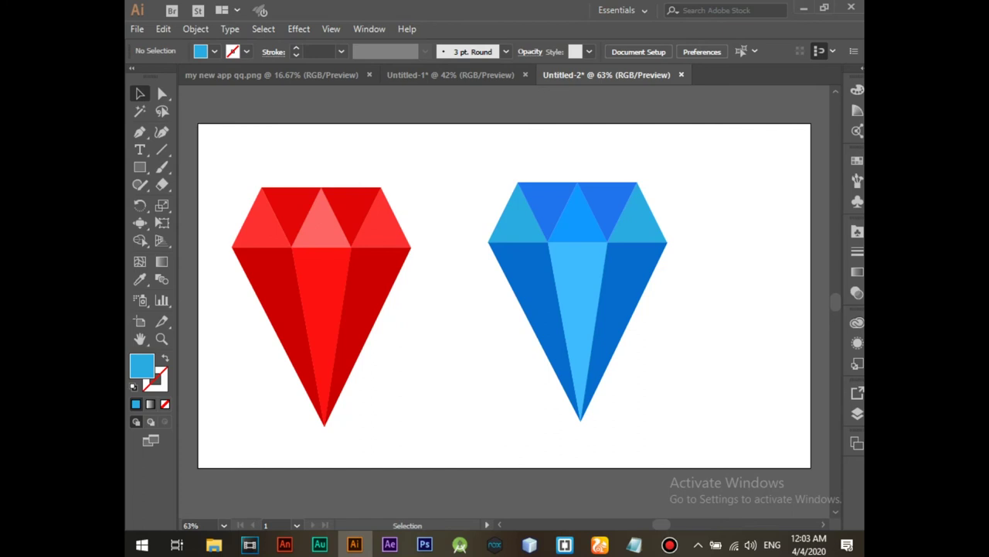
left_click_drag(449, 141, 726, 468)
Move the blue diamond further right and raise both diamonds to the same height.
left_click_drag(570, 303, 695, 302)
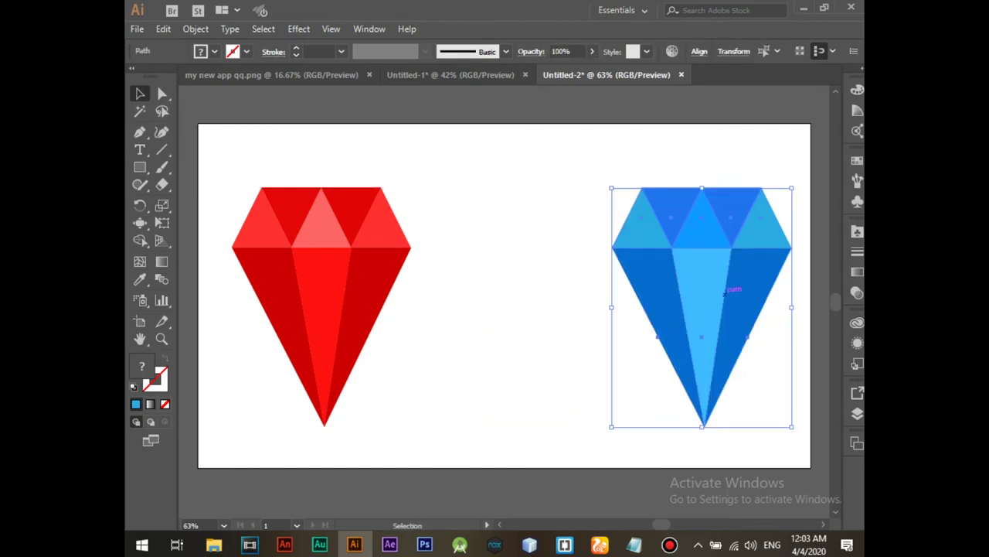
left_click_drag(210, 157, 448, 395)
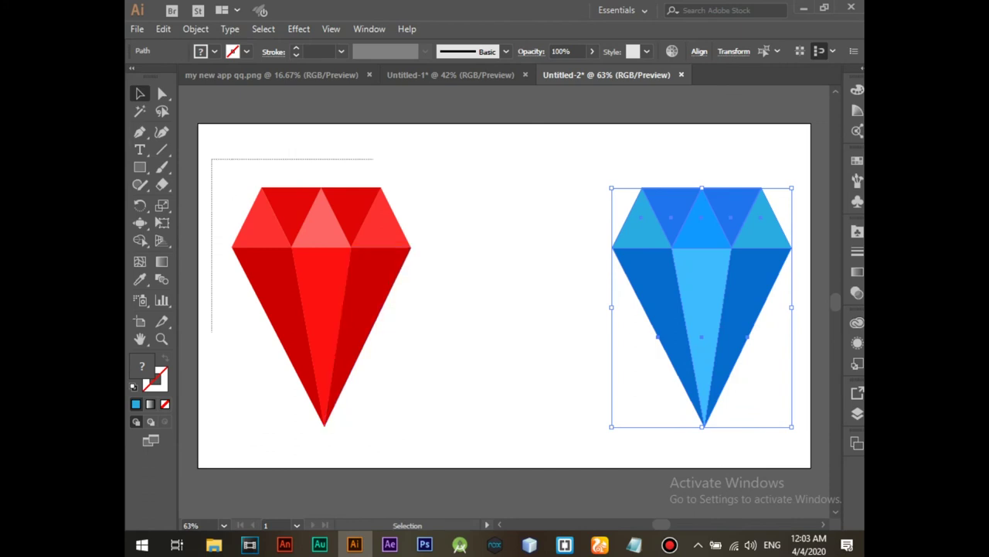
left_click_drag(359, 356, 356, 306)
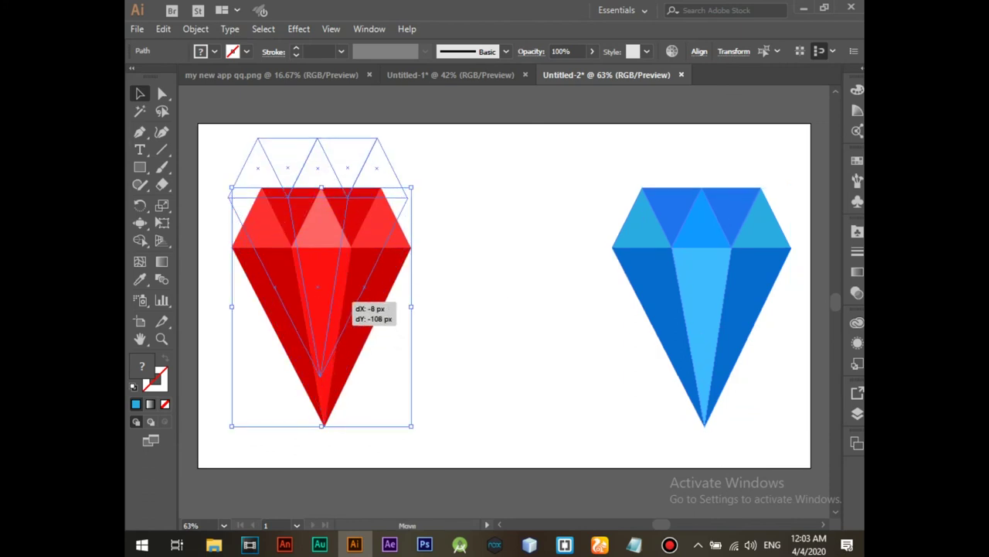
left_click_drag(718, 347, 710, 298)
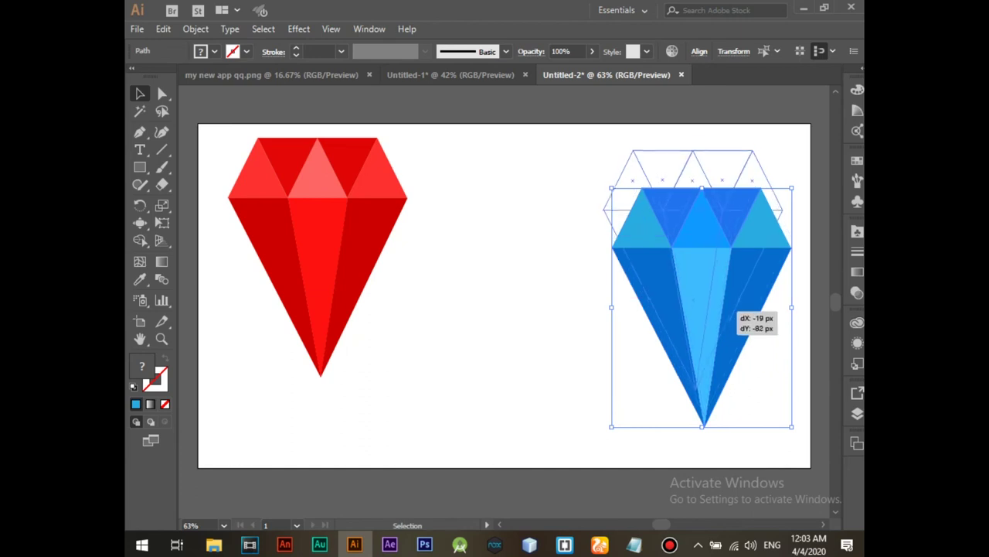
left_click(495, 418)
Add an enlarged 'Logo text here' caption directly beneath the red diamond.
left_click(139, 150)
left_click(240, 419)
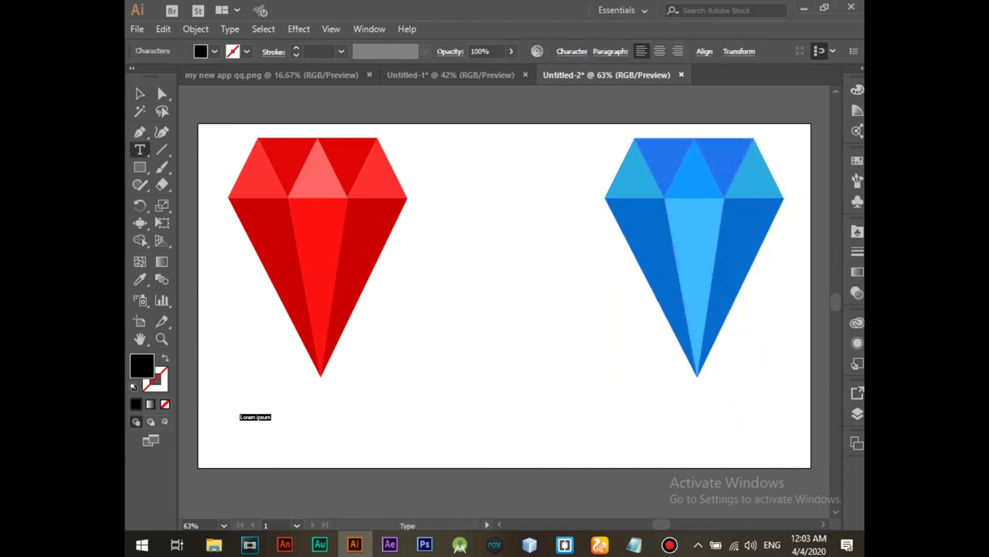
type("Logo text")
type(" here")
key("Escape")
left_click_drag(276, 423, 413, 433)
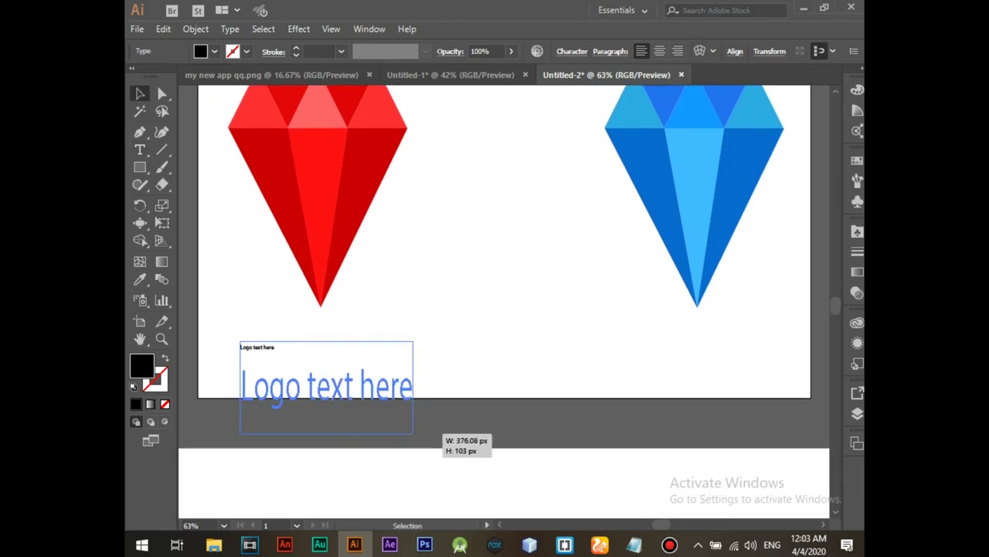
left_click_drag(363, 390, 363, 334)
key("ctrl+shift+a")
Paste a copy of the caption and place it under the blue diamond.
key("ctrl+v")
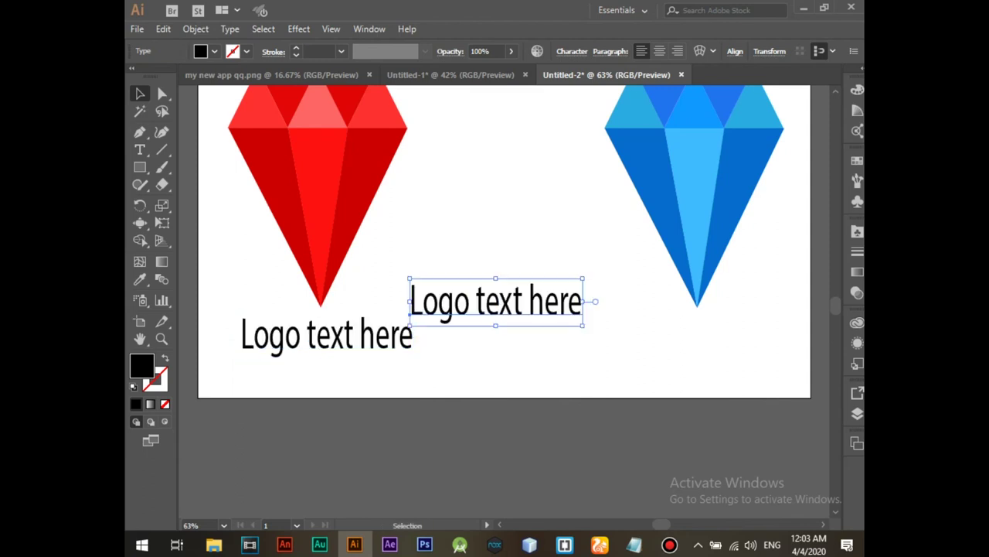
left_click_drag(537, 302, 742, 327)
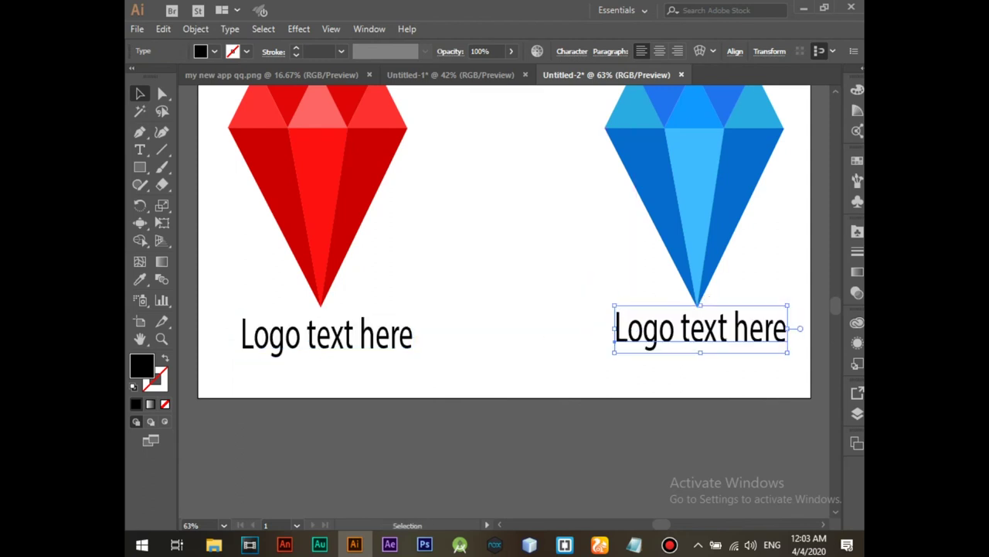
scroll(742, 332, "up", 1)
scroll(504, 286, "up", 2)
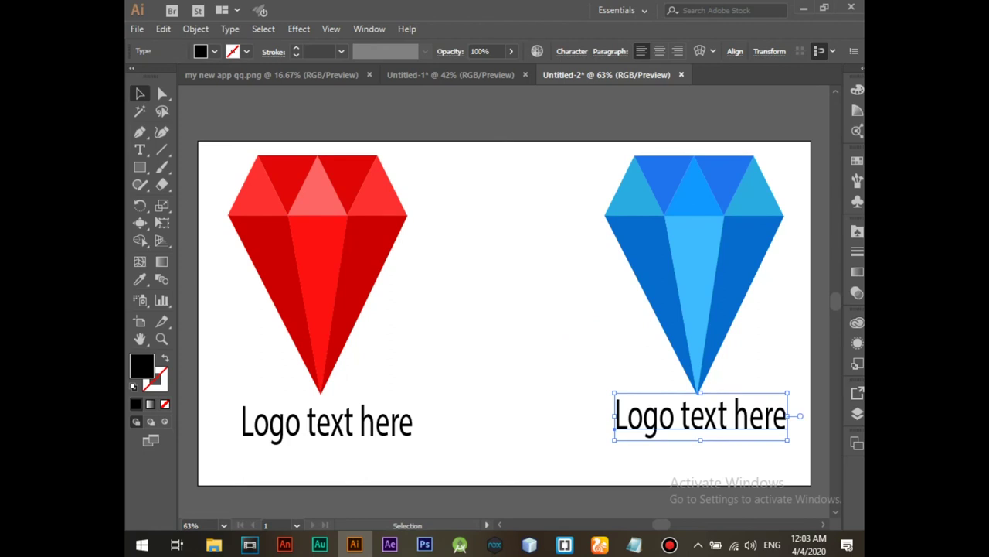